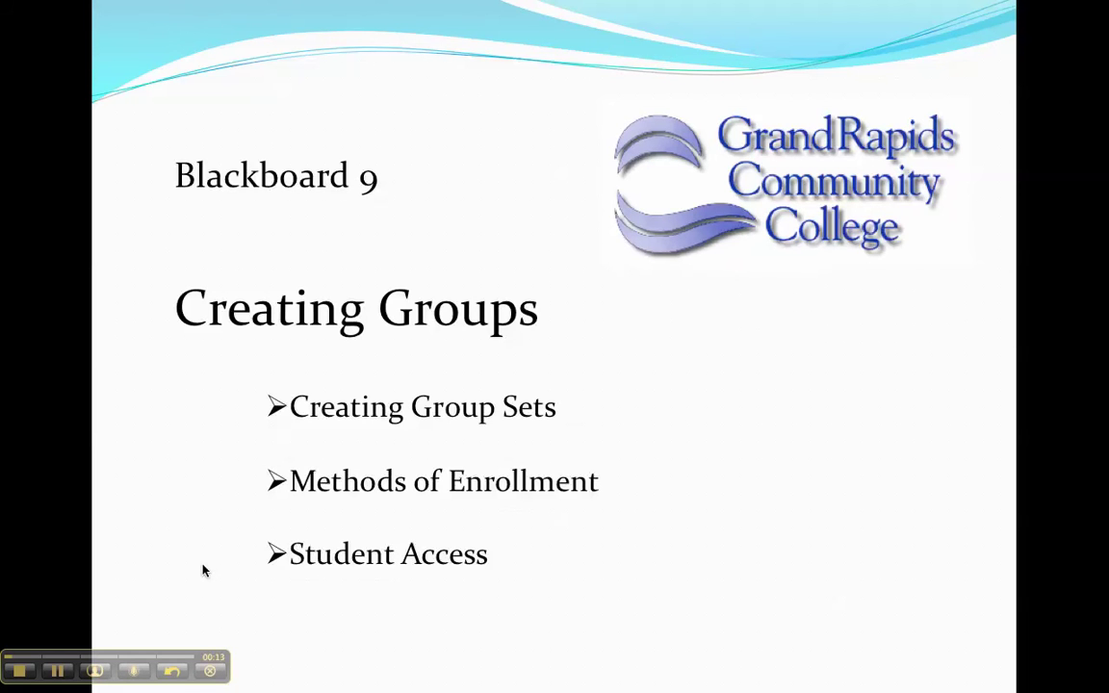
- Switch from the presentation to the Blackboard training course in Firefox
key("super+Tab")
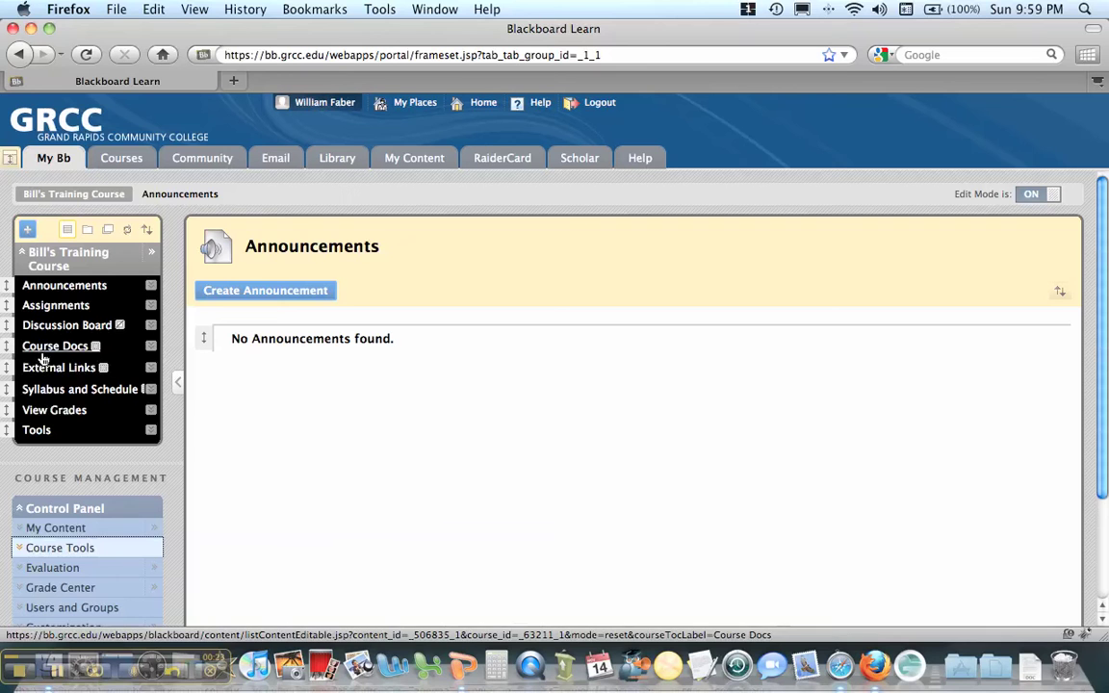
left_click(28, 230)
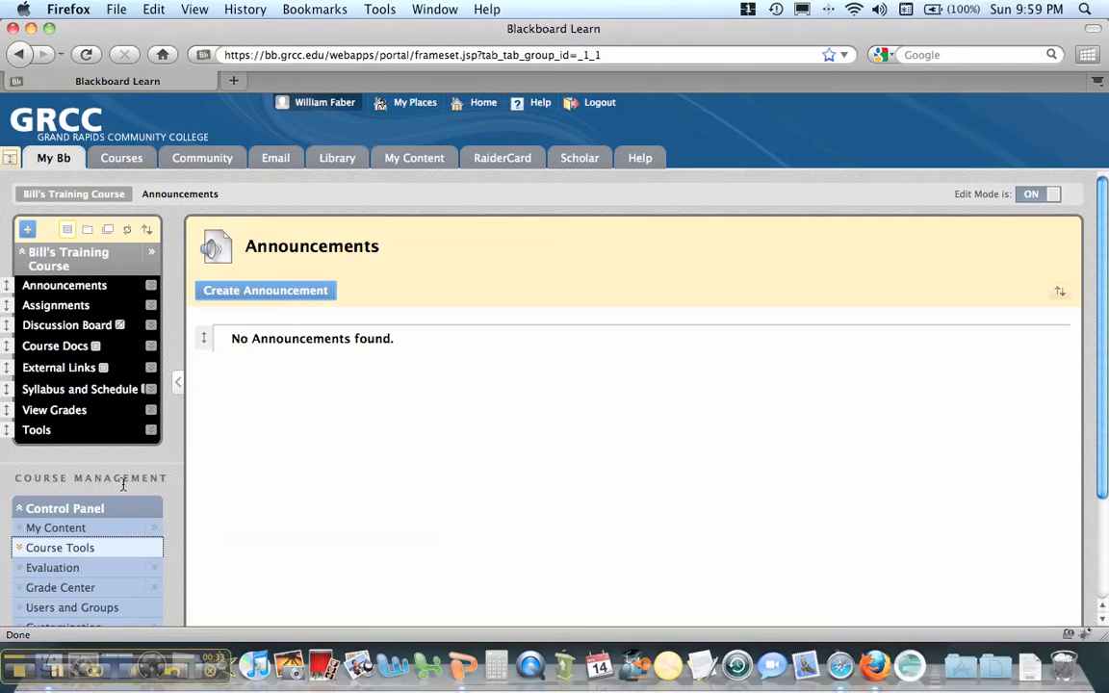
left_click(28, 230)
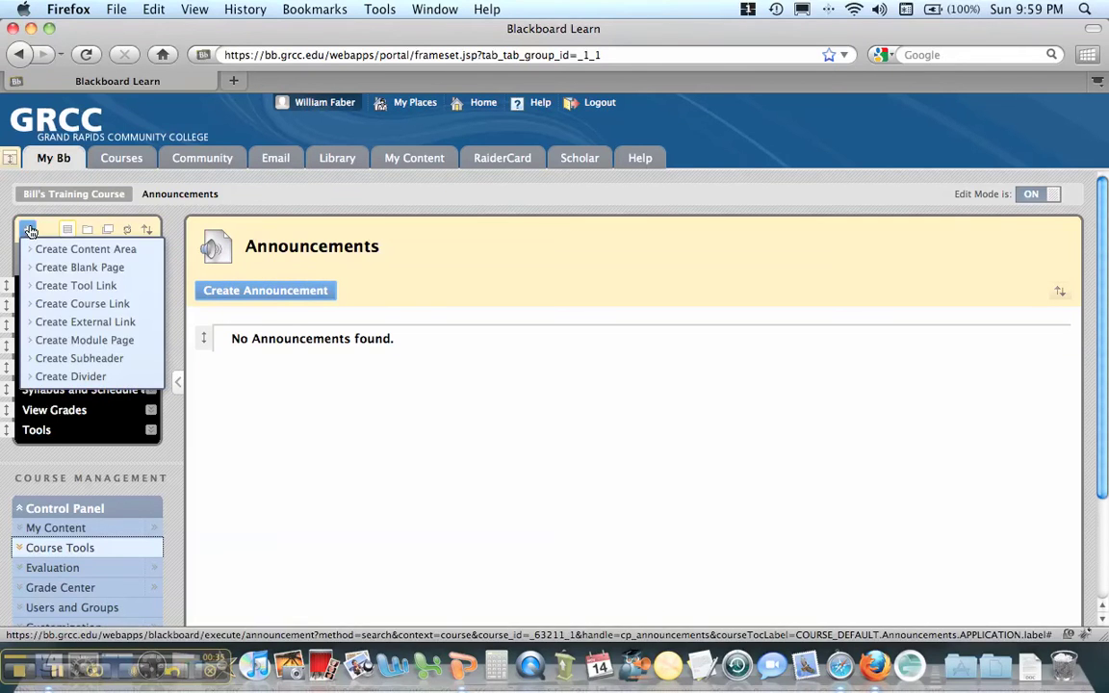
left_click(53, 289)
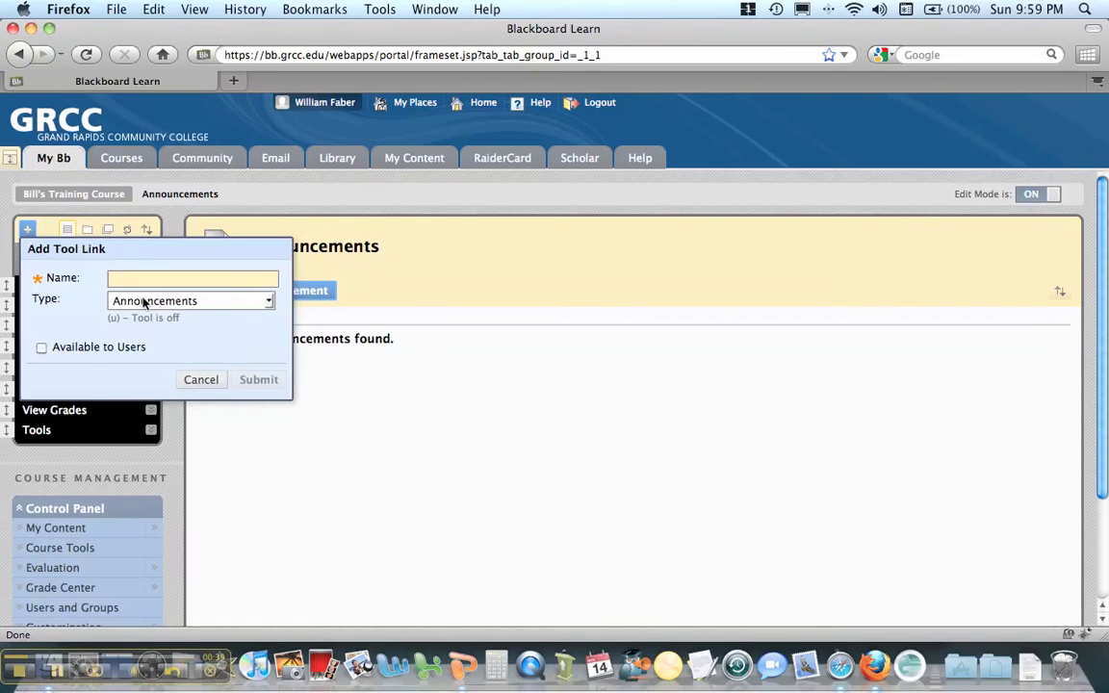
left_click(270, 302)
scroll(238, 459, "down", 3)
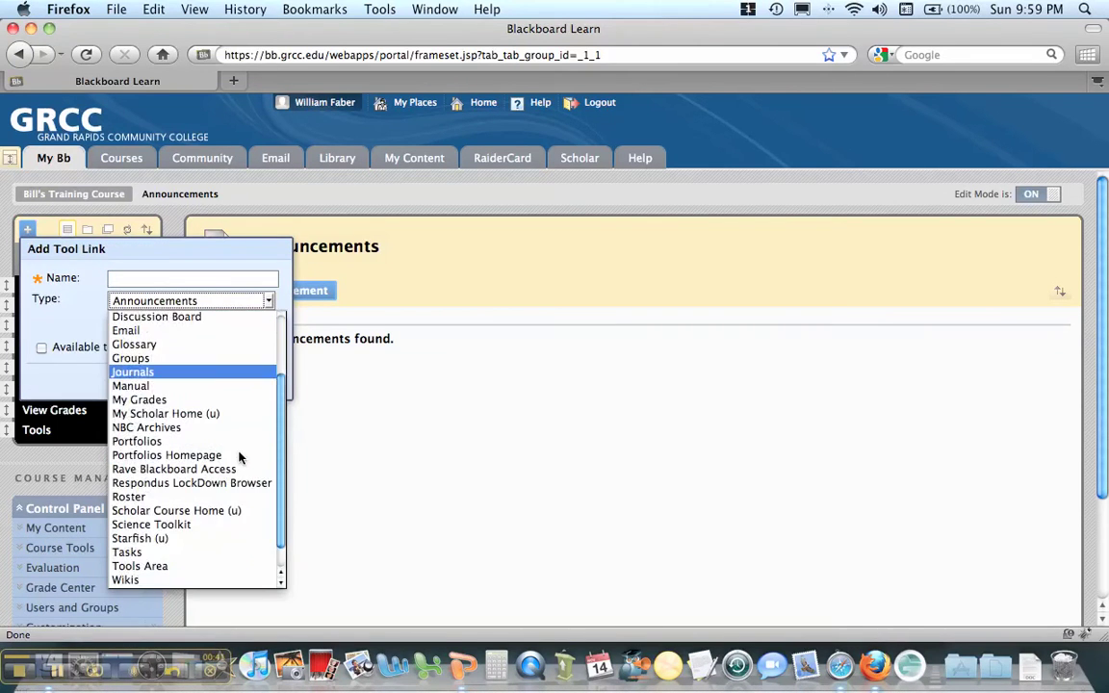
left_click(173, 540)
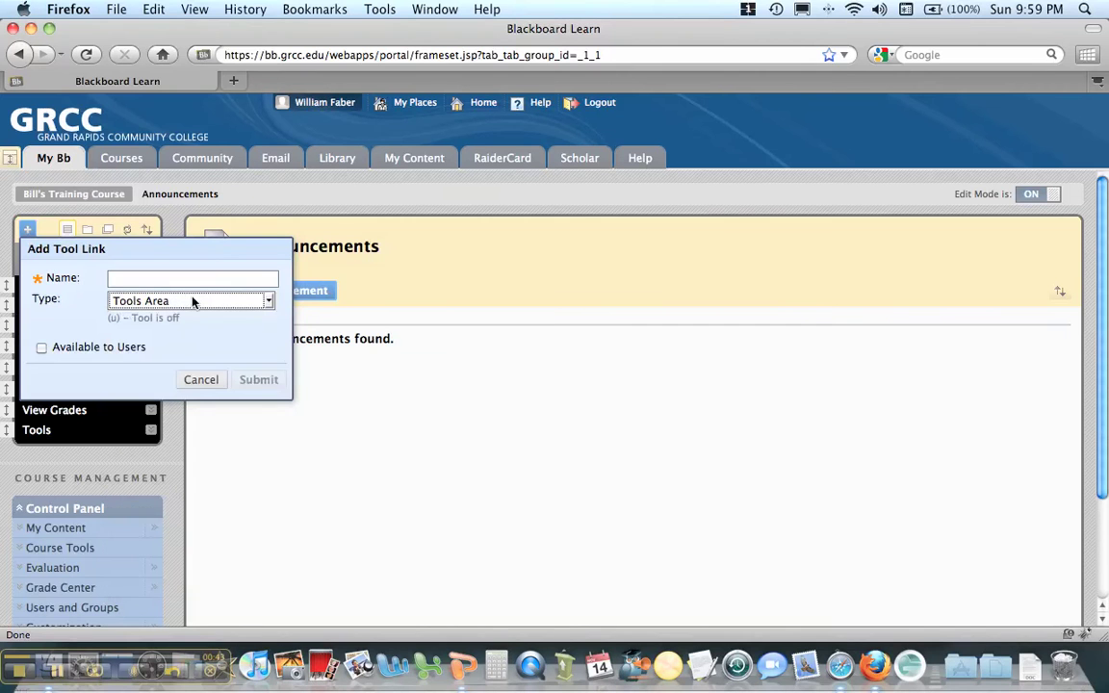
left_click(187, 279)
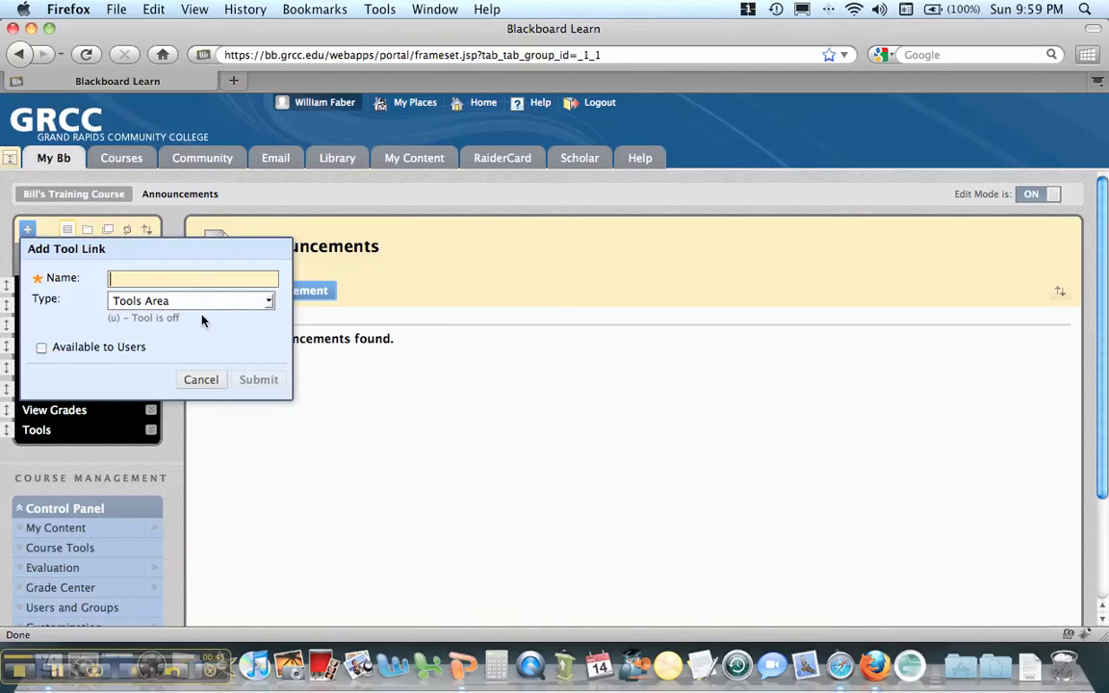
left_click(209, 305)
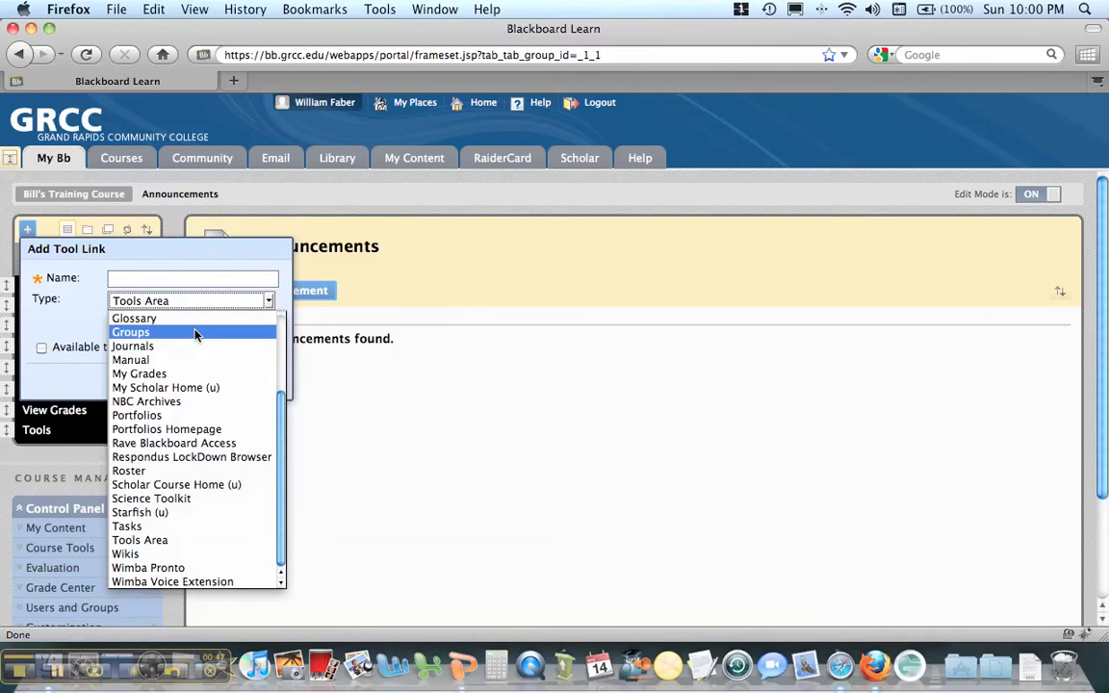
key("Escape")
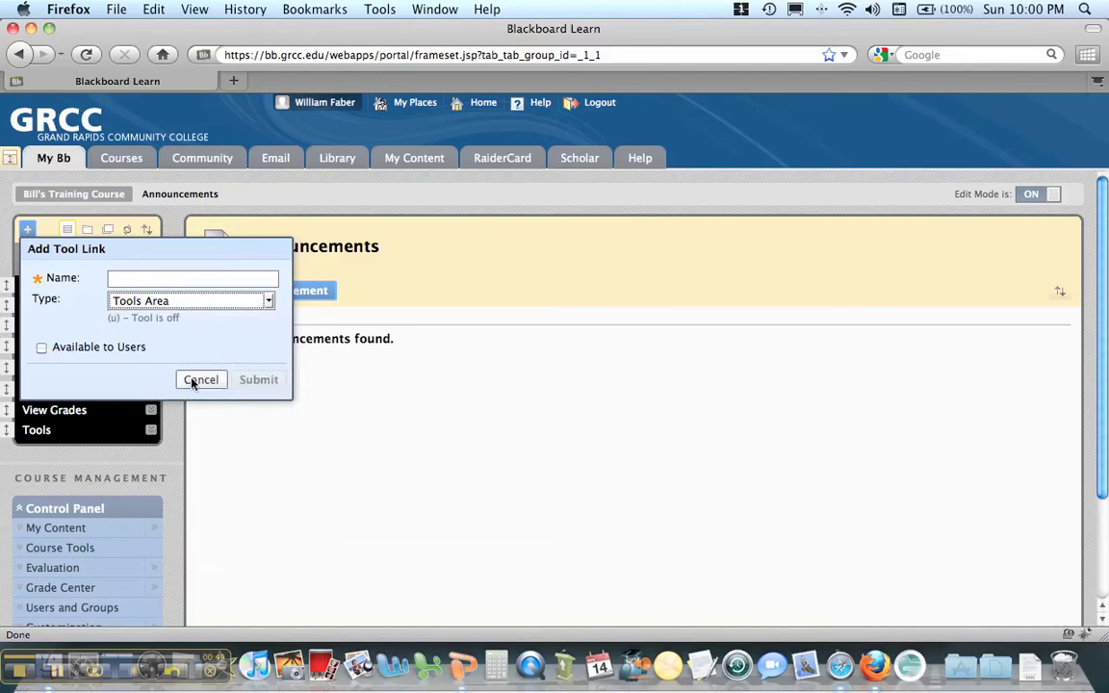
left_click(191, 382)
- Open the Groups page from the course's Tools area
left_click(39, 429)
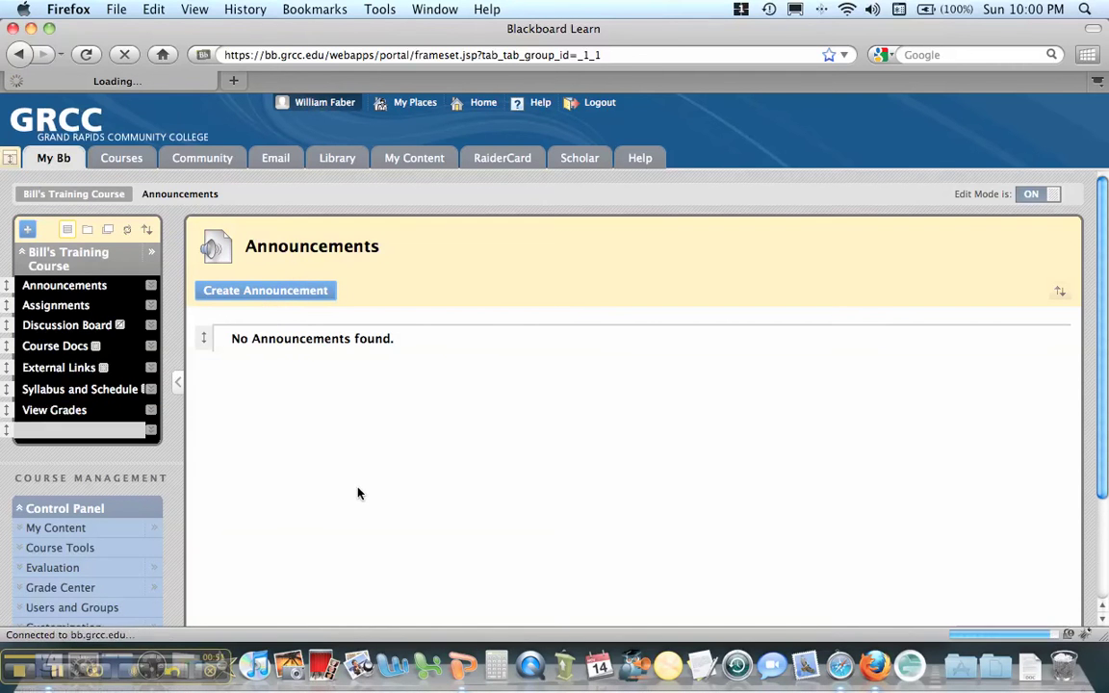
scroll(358, 493, "down", 10)
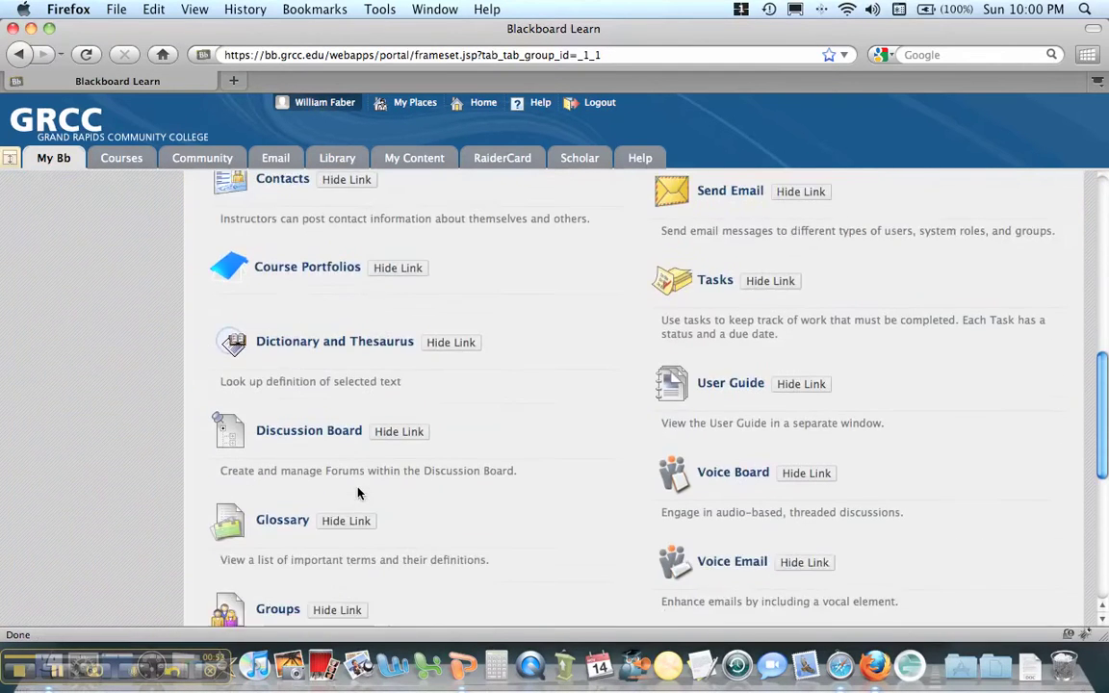
left_click(283, 506)
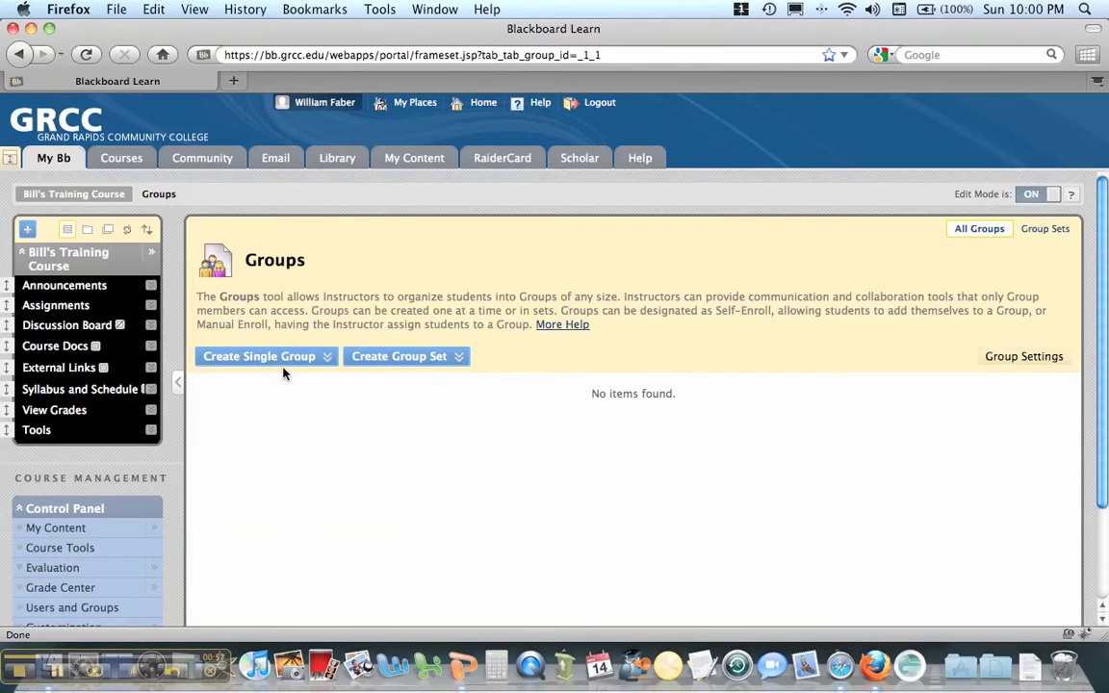
- Start a new manual-enroll group set and name it "Paper Group"
left_click(283, 364)
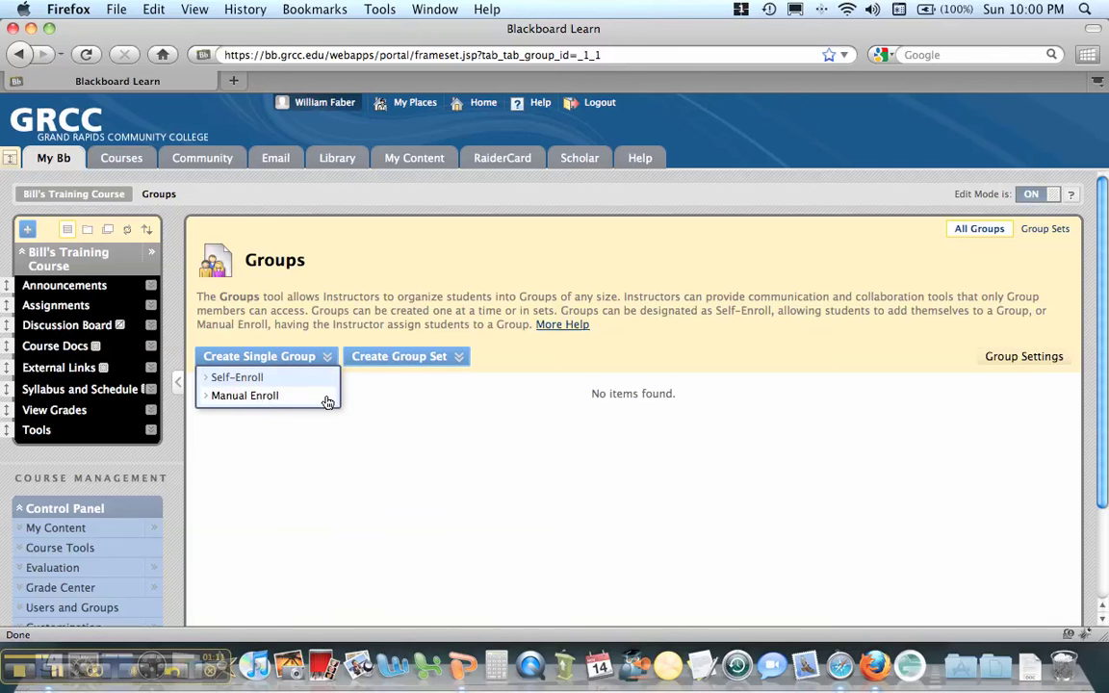
left_click(402, 360)
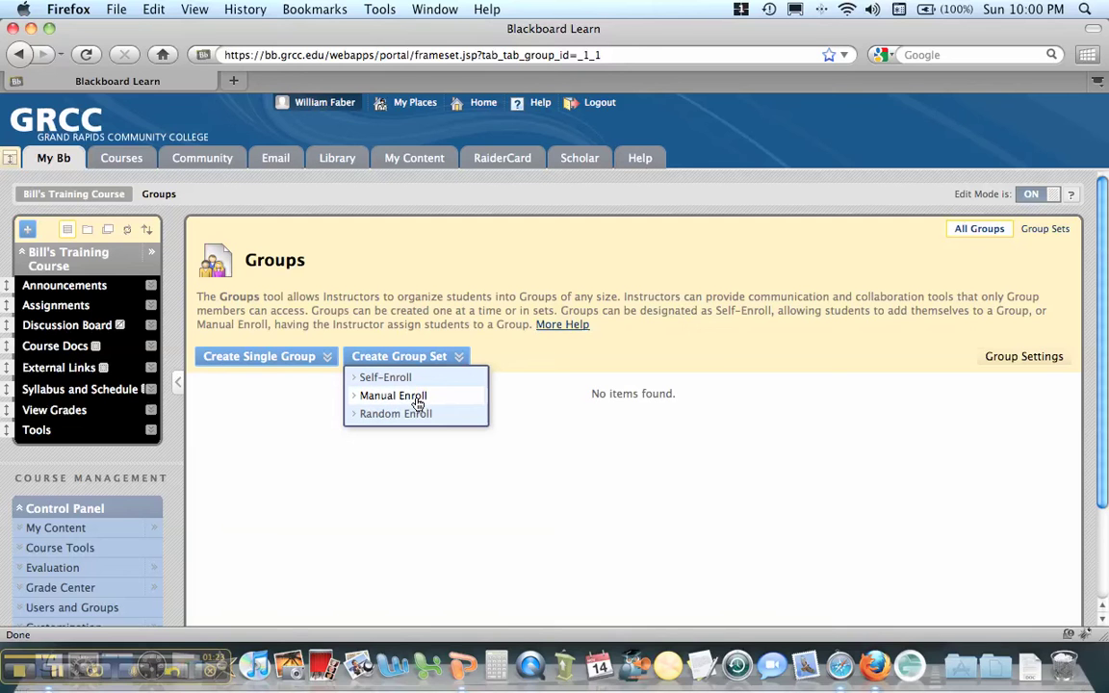
left_click(418, 400)
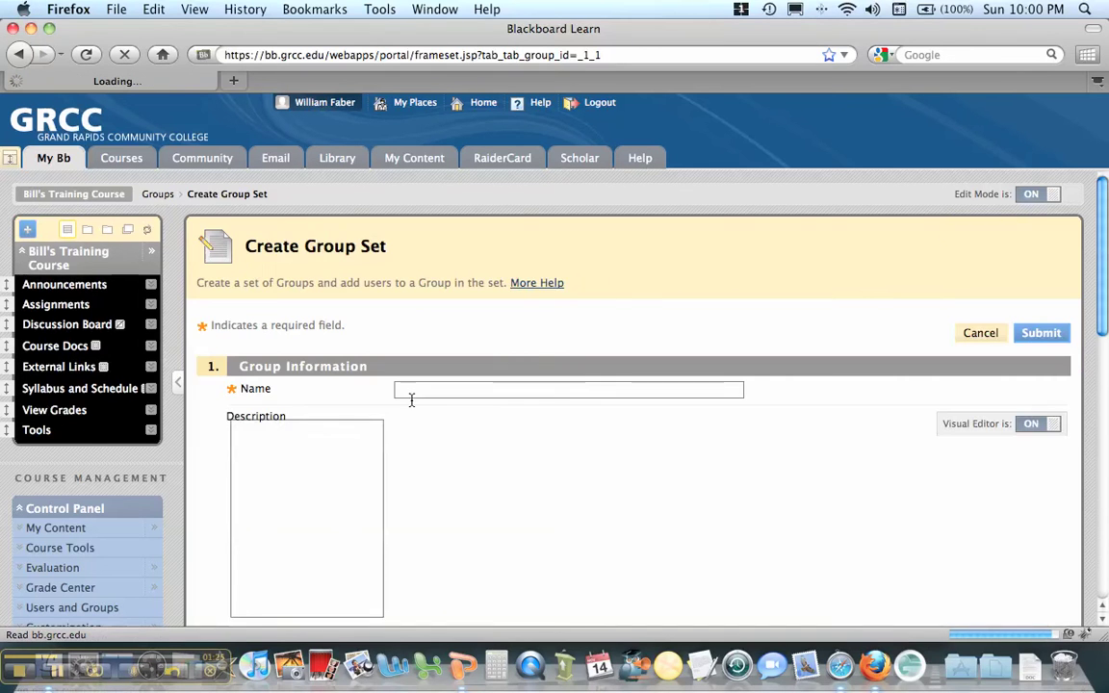
left_click(419, 395)
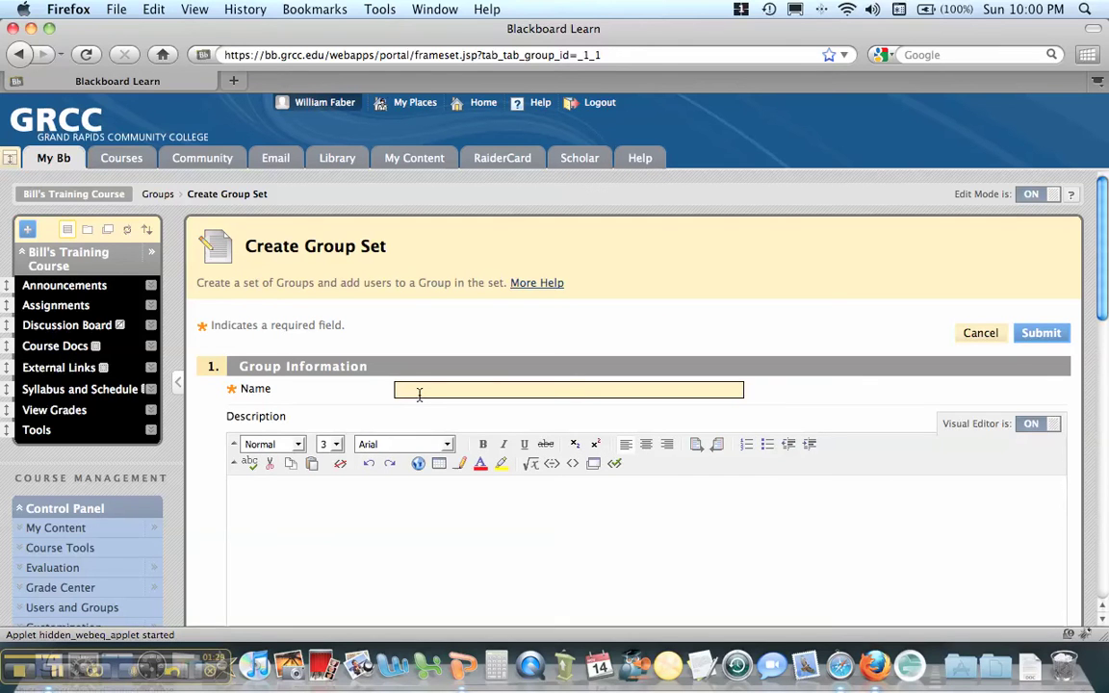
type("Paper Group")
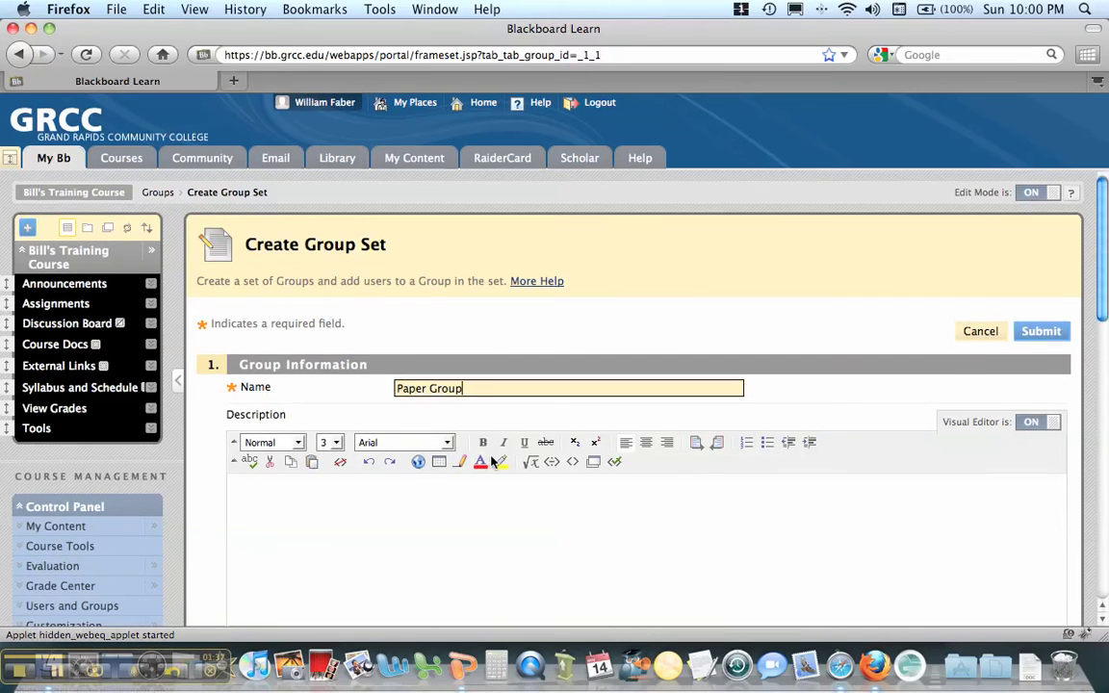
- Set the number of groups to 6, keep the default tool availability, and submit the group set
scroll(489, 443, "down", 5)
scroll(491, 463, "down", 6)
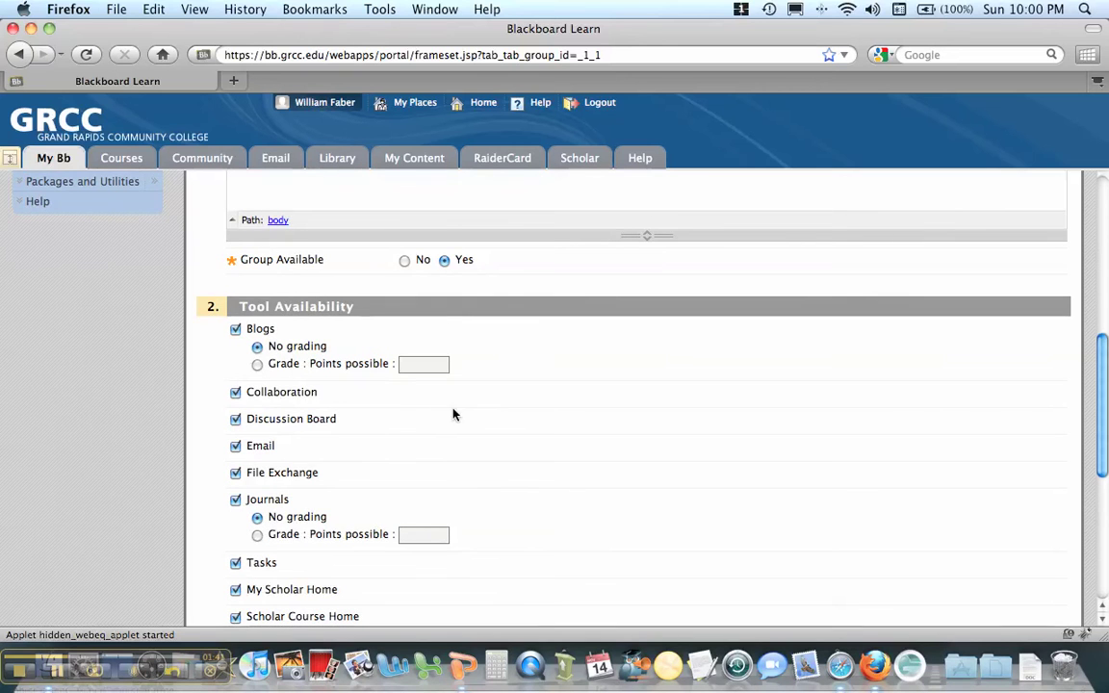
scroll(488, 424, "down", 4)
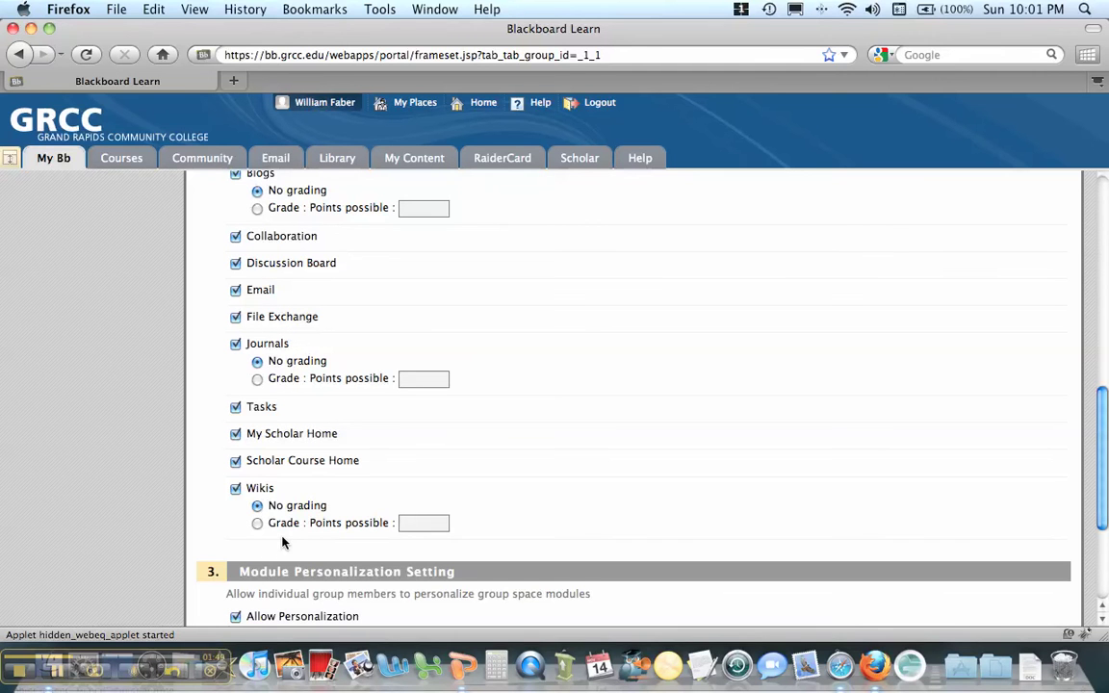
scroll(284, 539, "down", 5)
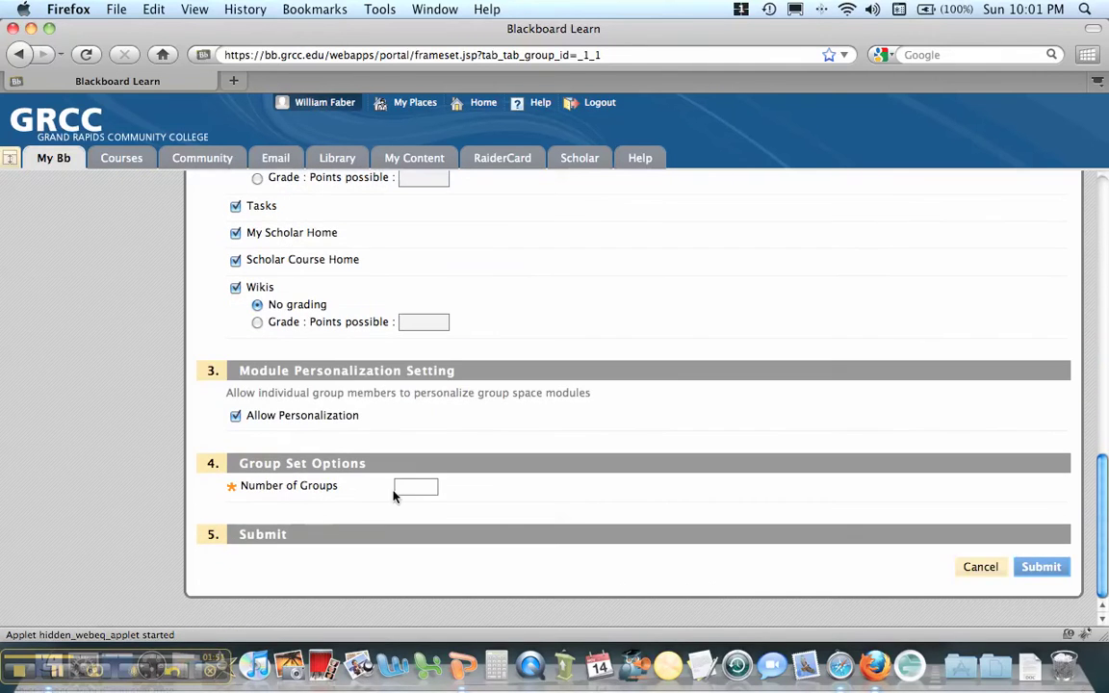
left_click(413, 491)
type("6")
left_click(625, 505)
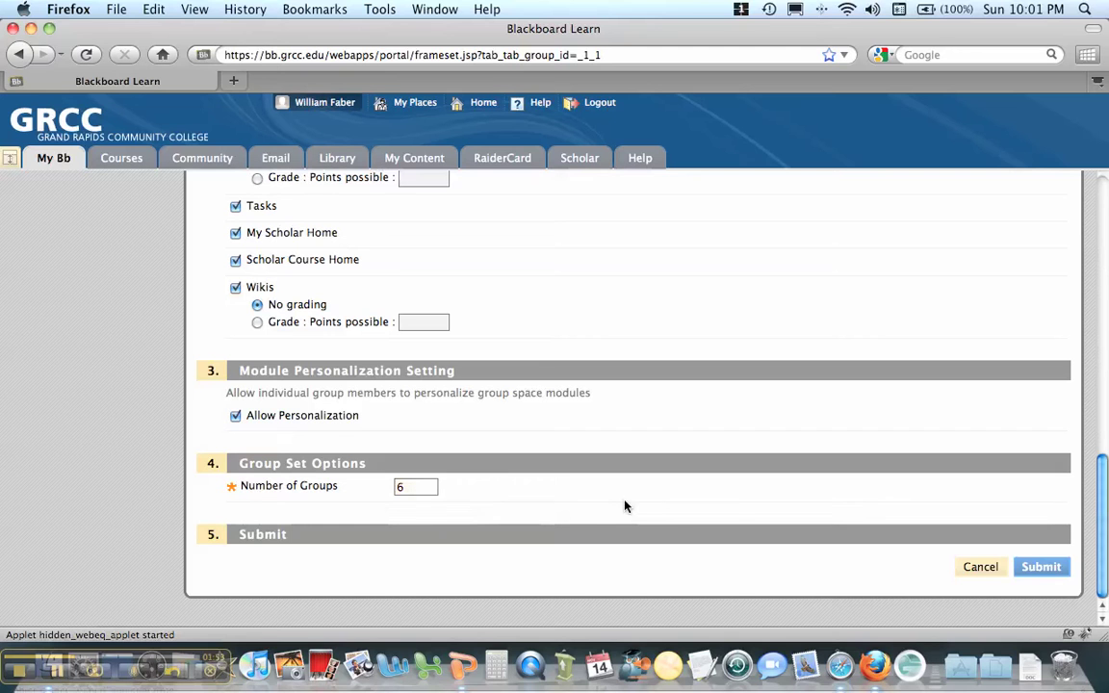
left_click(1034, 567)
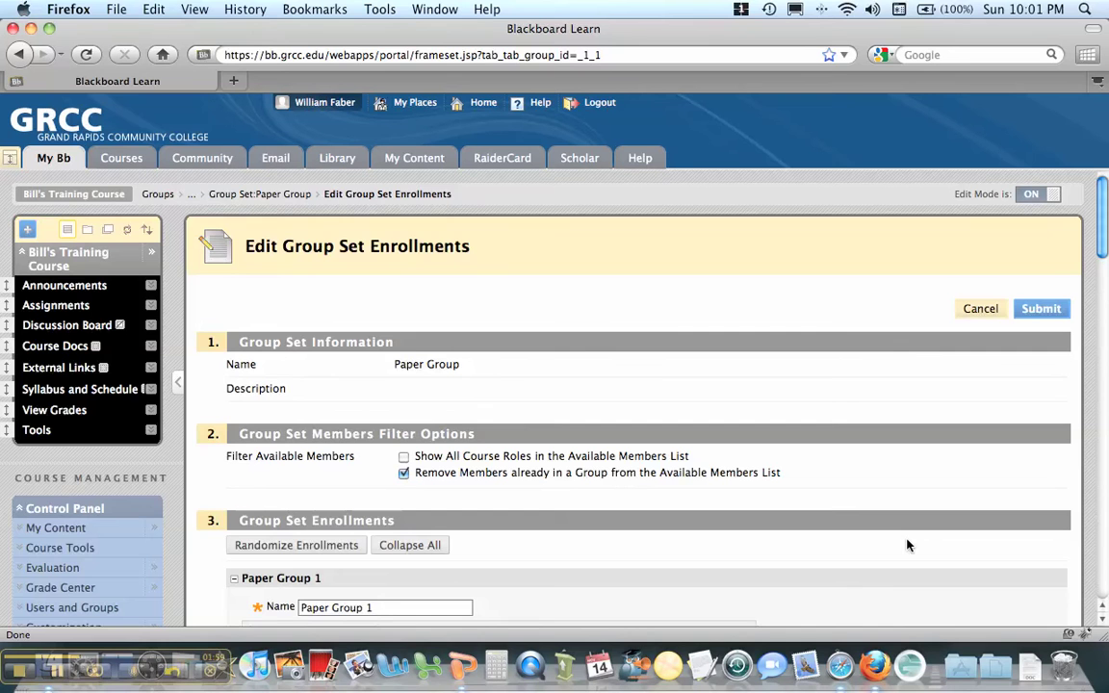
- Try the filter option that shows all course roles in the available members list
scroll(908, 546, "down", 3)
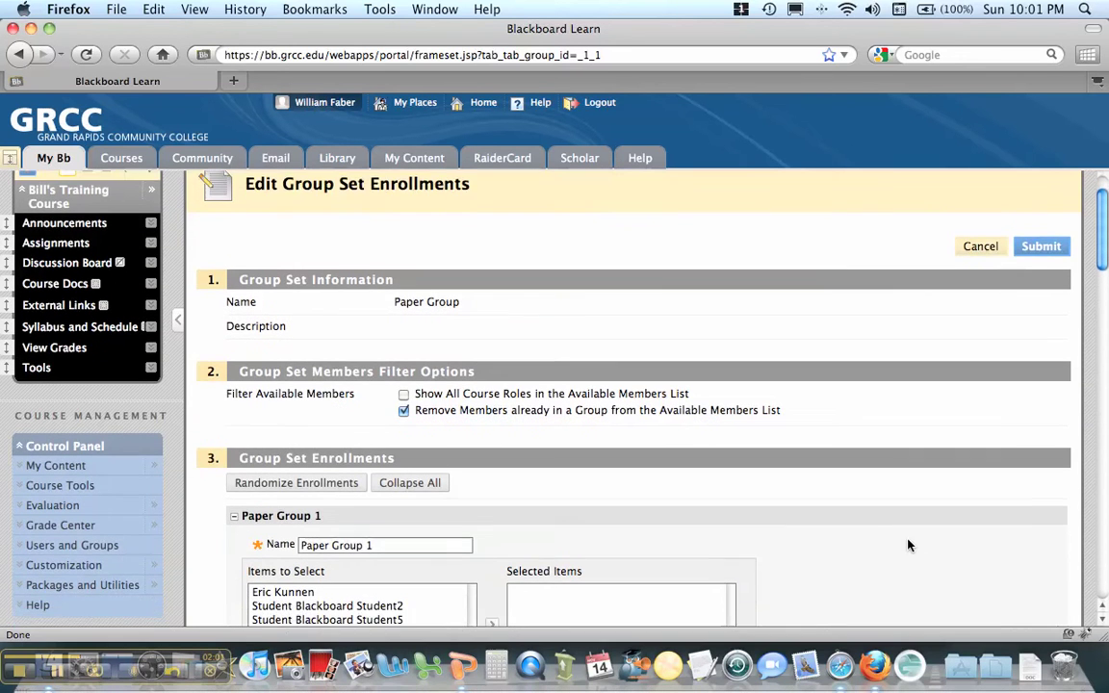
scroll(908, 546, "down", 2)
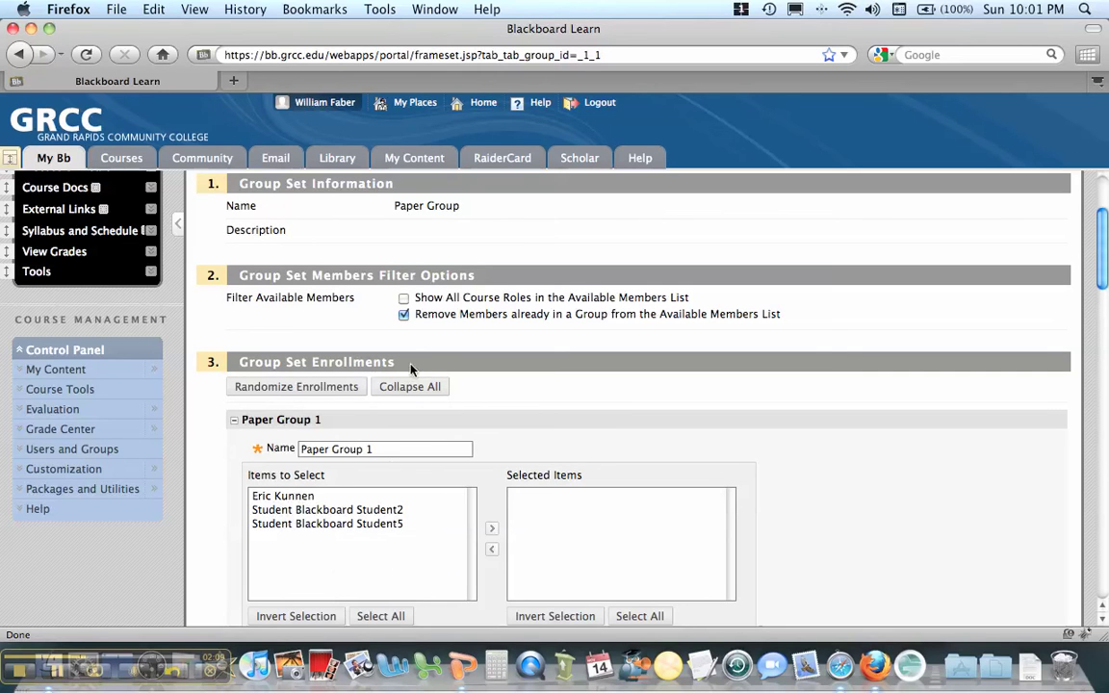
left_click(404, 300)
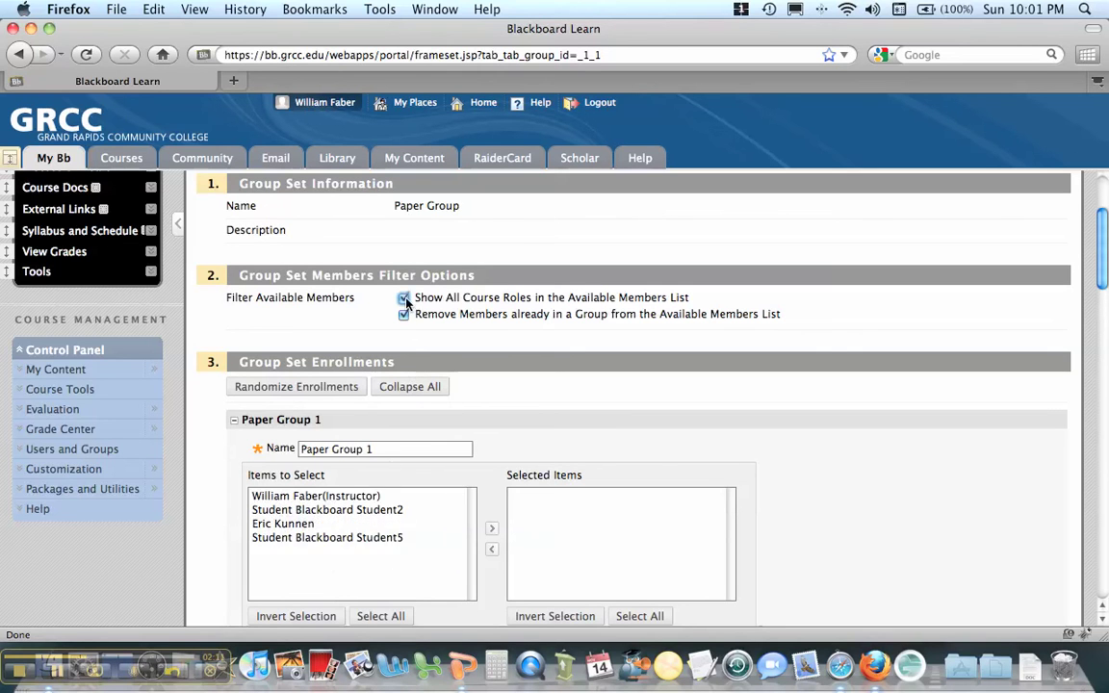
left_click(404, 300)
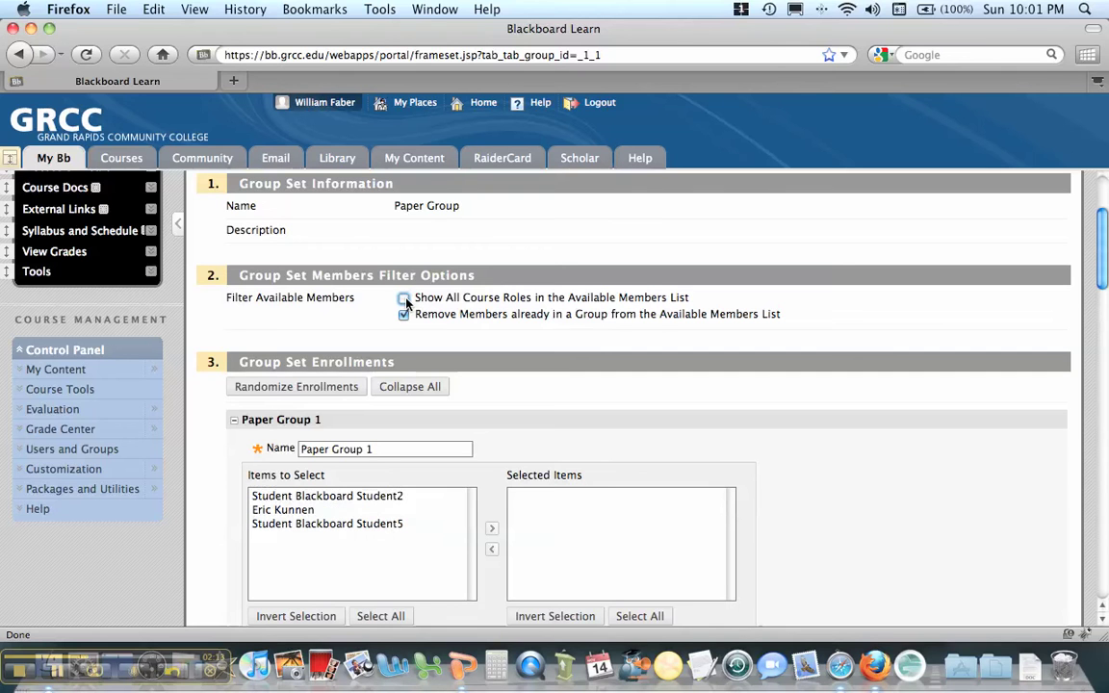
- Enroll Student Blackboard Student2 and the student listed above Student Blackboard Student5 in Paper Group 1
left_click(346, 497)
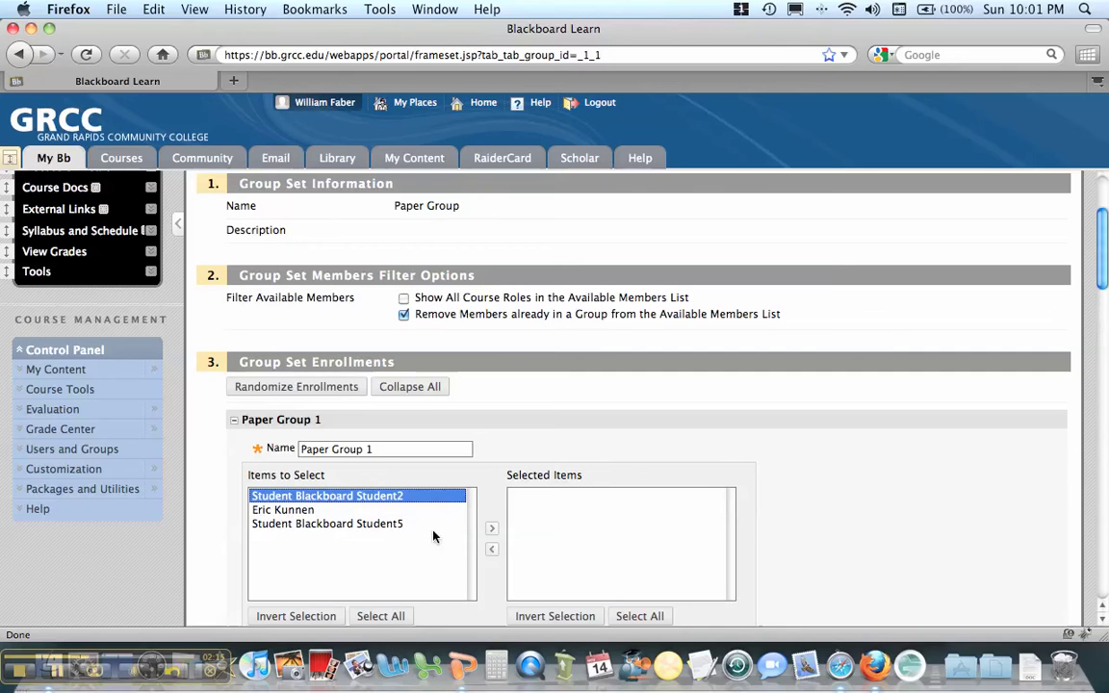
left_click(492, 531)
scroll(462, 520, "down", 1)
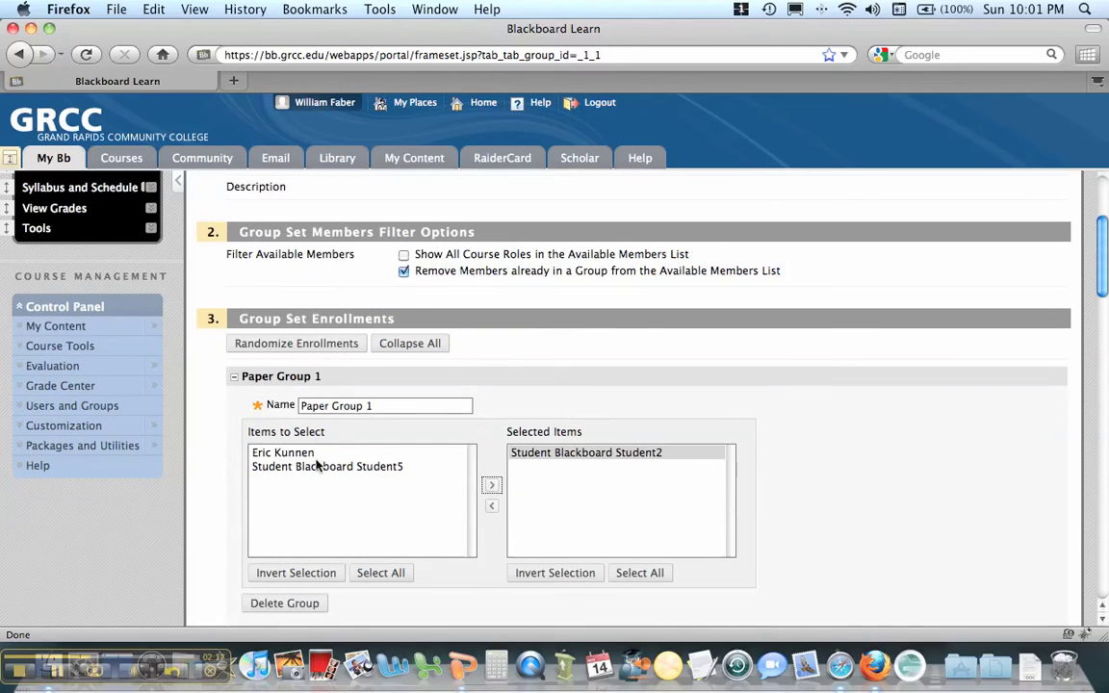
left_click(348, 454)
left_click(492, 485)
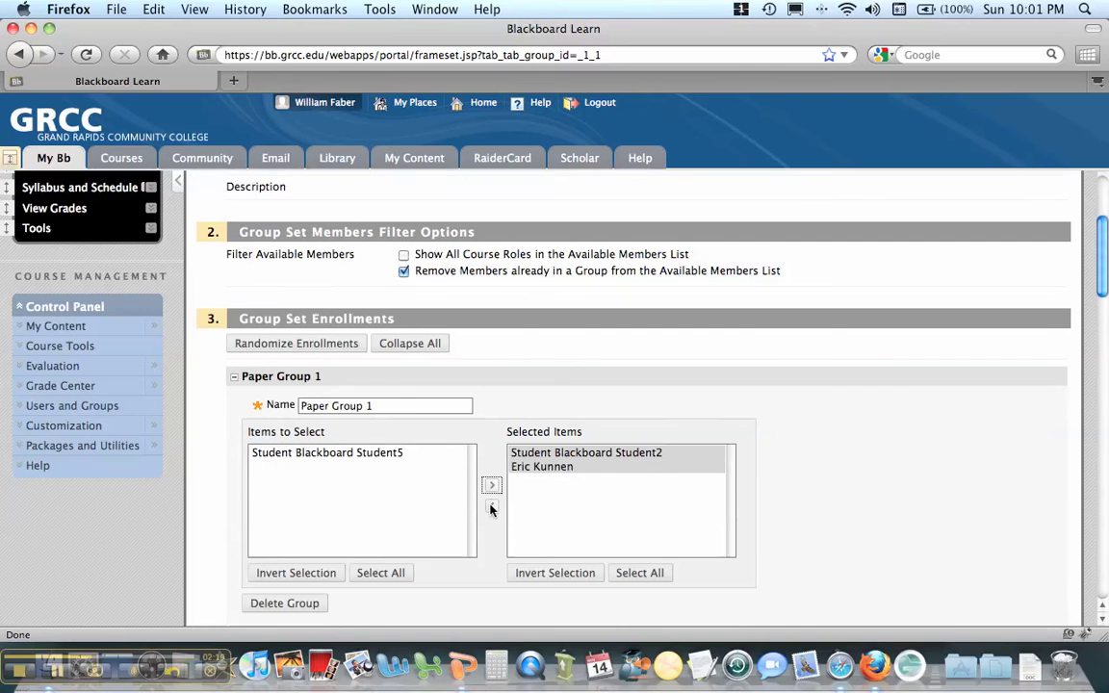
- Enroll Student Blackboard Student5 in Paper Group 2
scroll(489, 512, "down", 3)
scroll(489, 512, "down", 1)
left_click(389, 589)
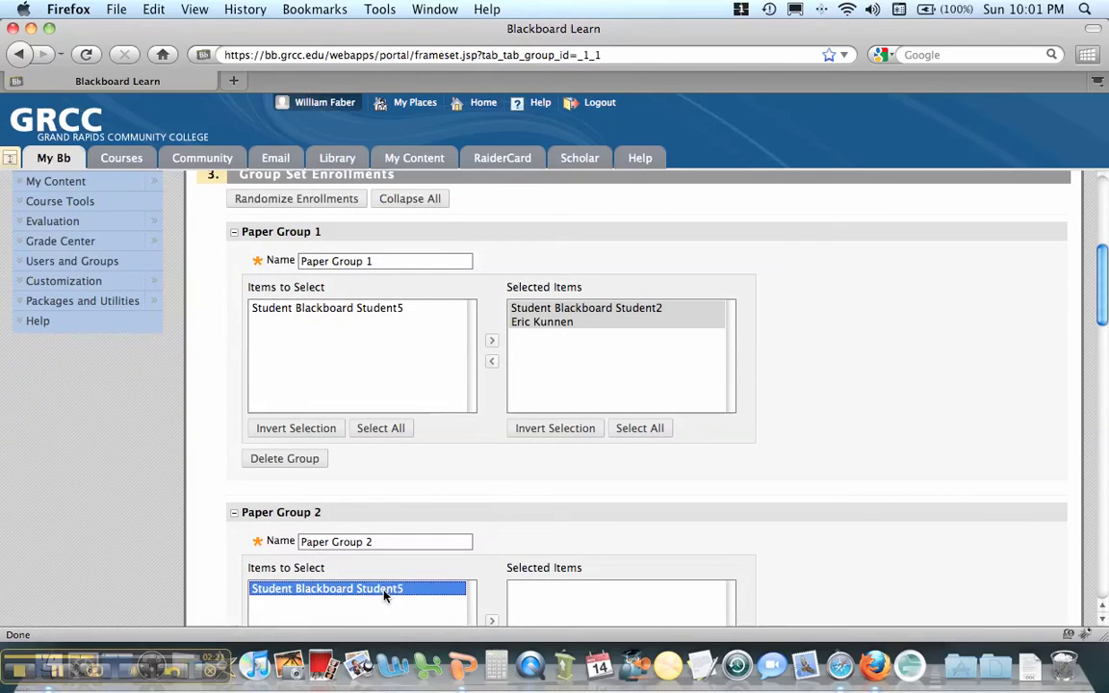
scroll(438, 584, "down", 1)
left_click(491, 582)
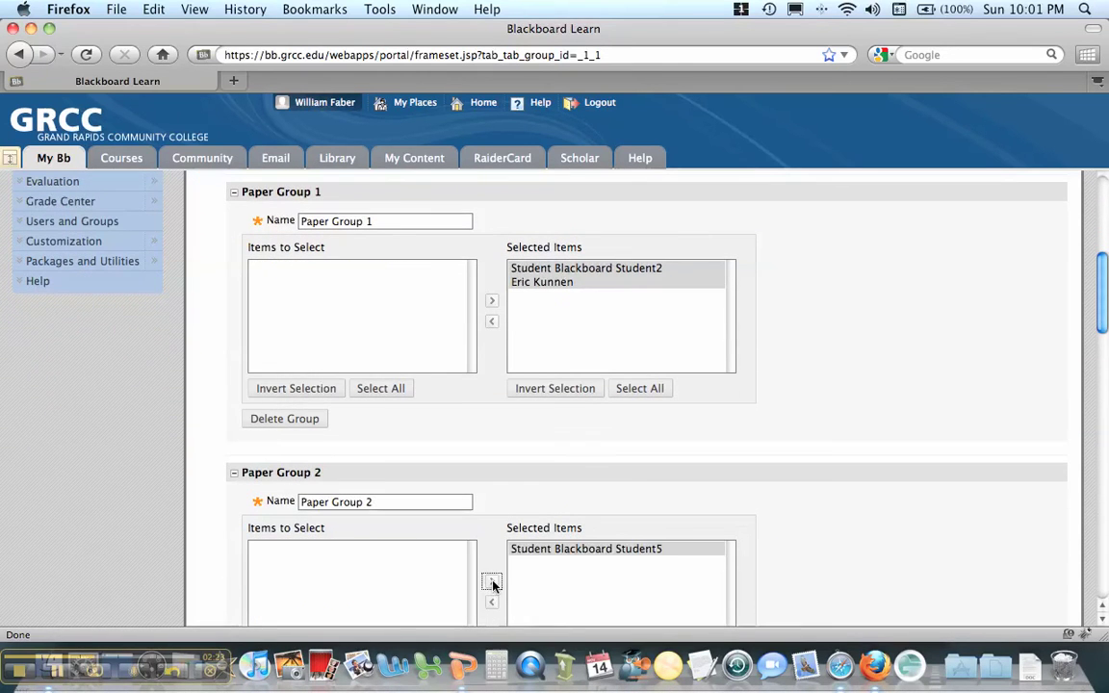
- Show all course roles in the available members list and stop removing members who are already in a group
scroll(515, 537, "up", 7)
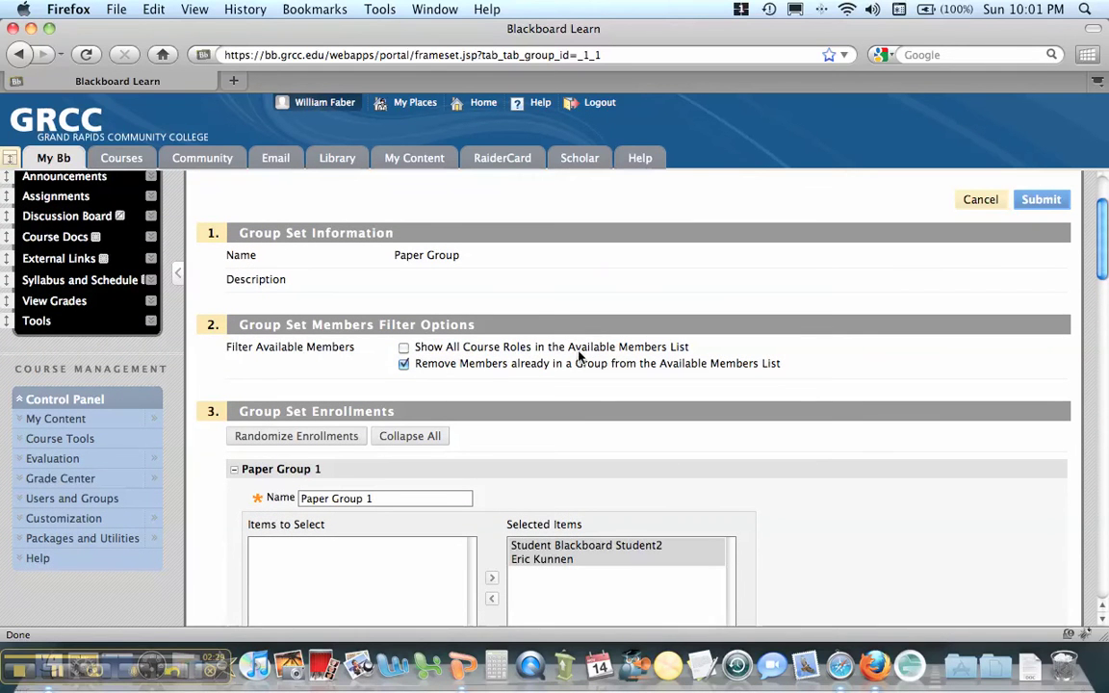
left_click(404, 348)
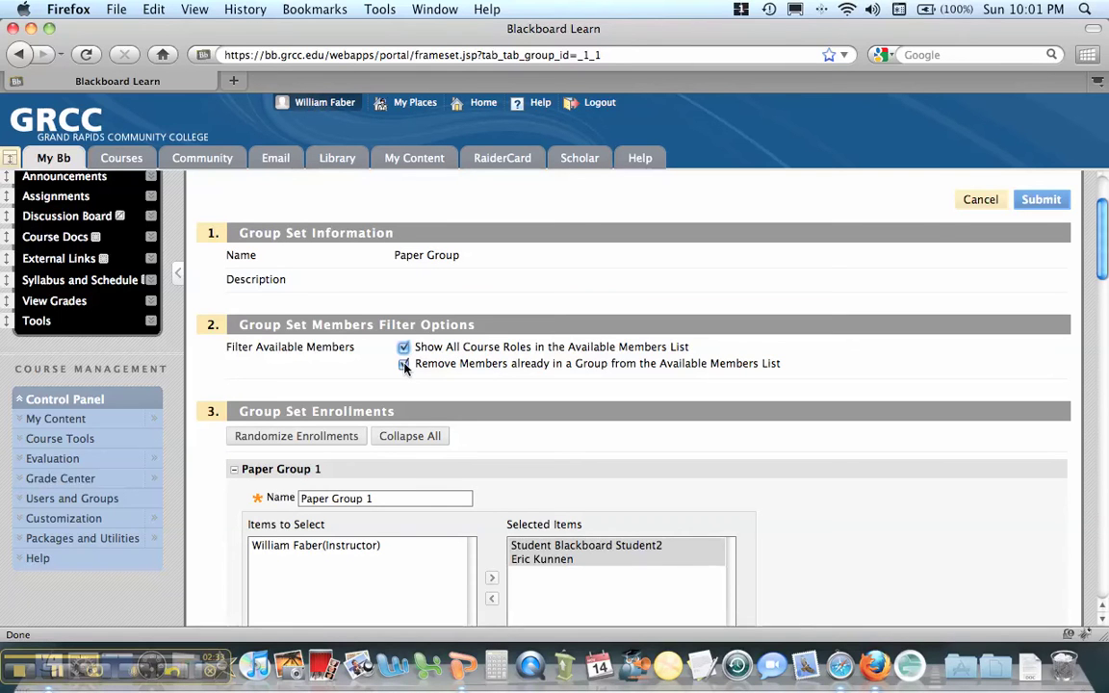
left_click(403, 364)
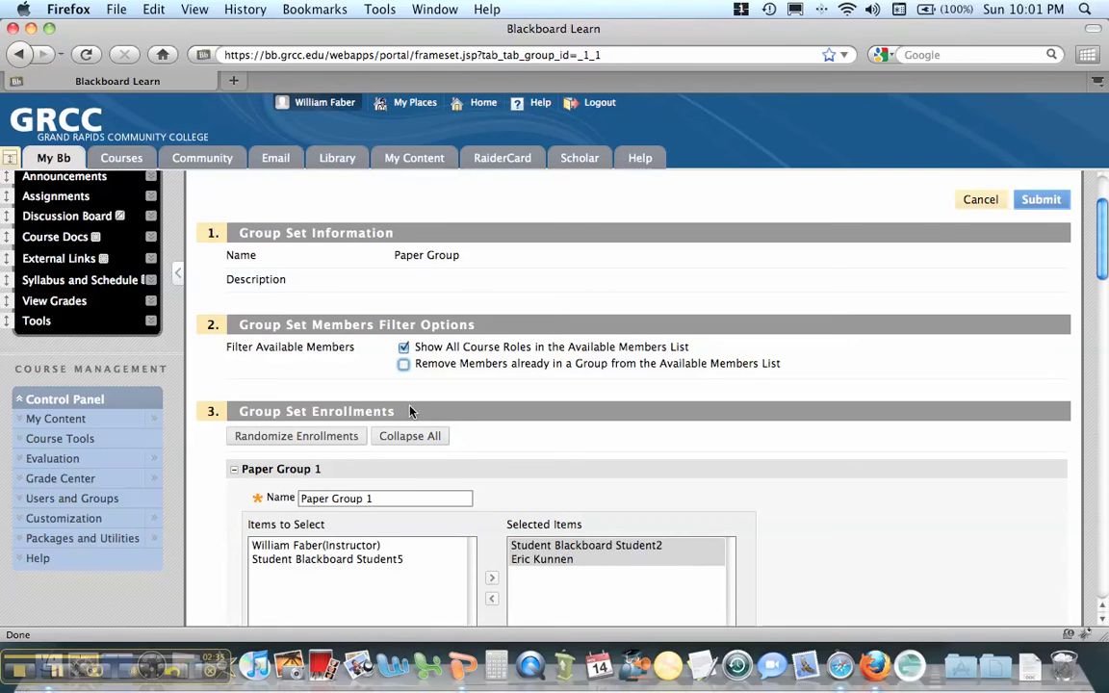
- Enroll the instructor in Paper Group 1 and Paper Group 2
scroll(407, 412, "down", 3)
left_click(370, 421)
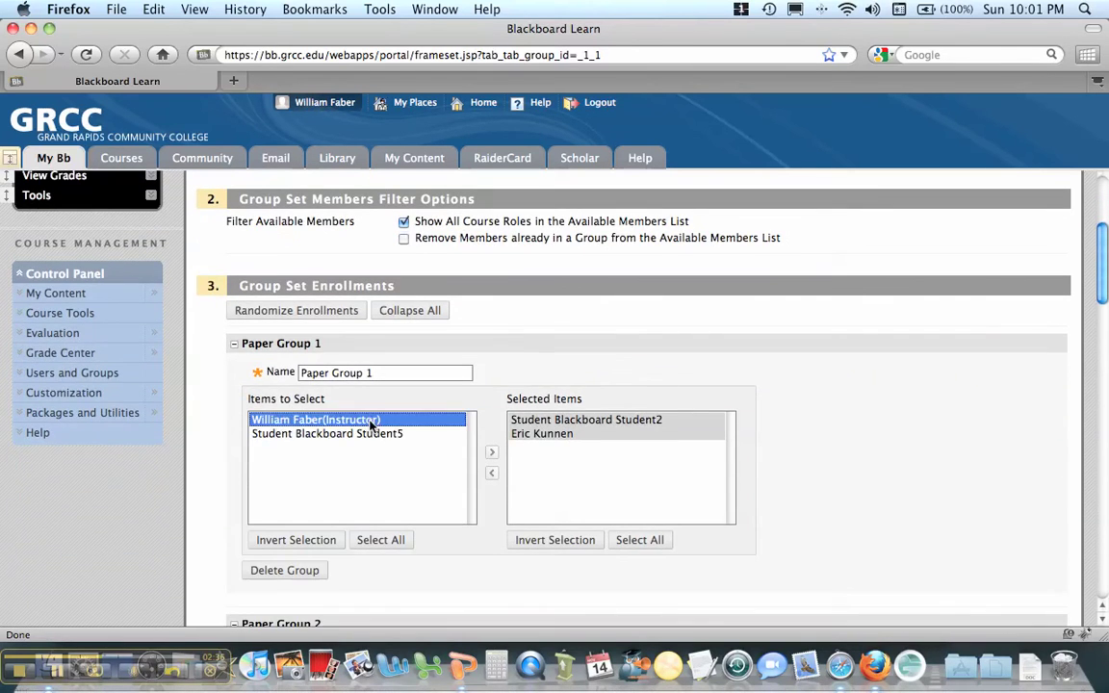
left_click(491, 453)
scroll(486, 460, "down", 6)
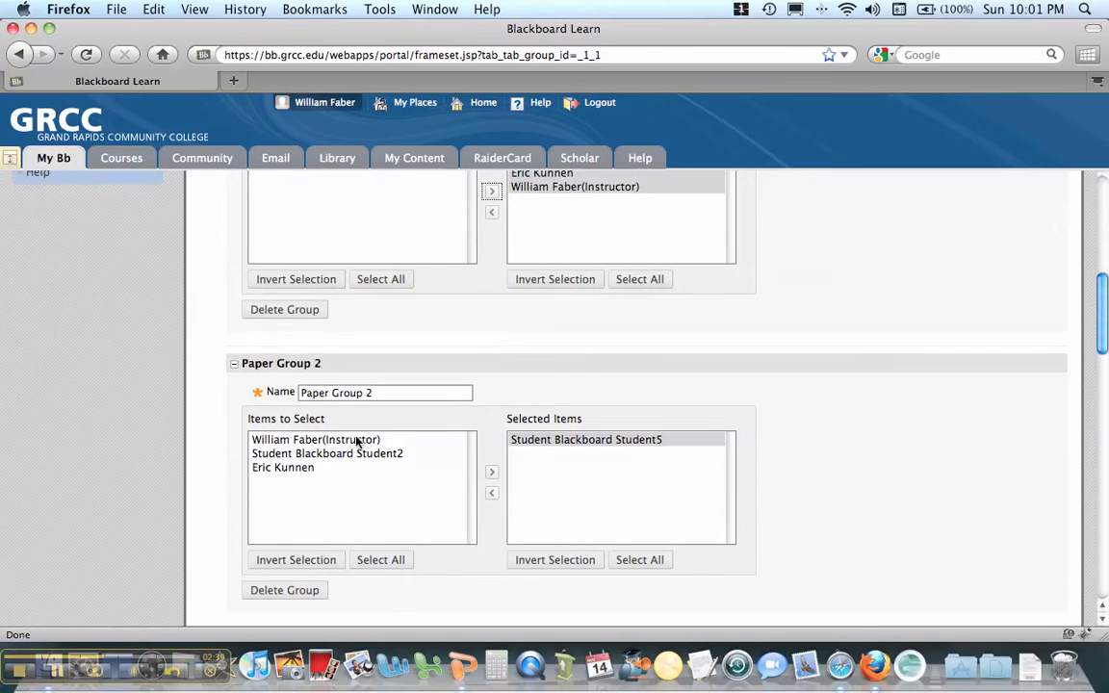
left_click(354, 440)
left_click(491, 472)
- Enroll the instructor in Paper Group 3 and Paper Group 4
scroll(452, 463, "down", 5)
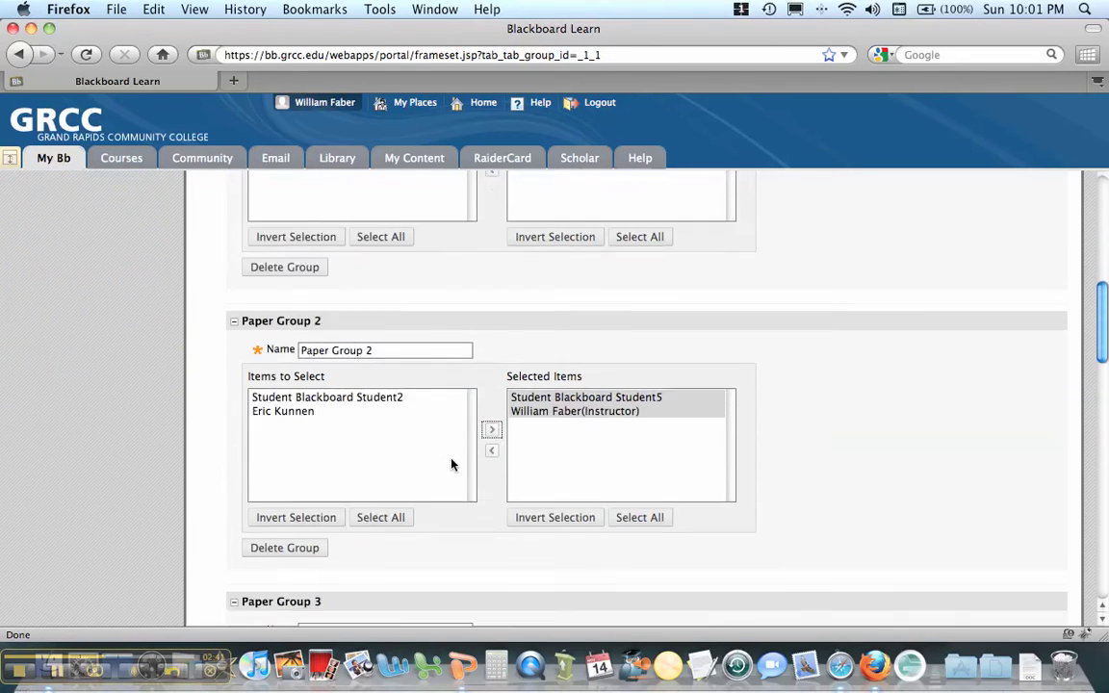
left_click(364, 516)
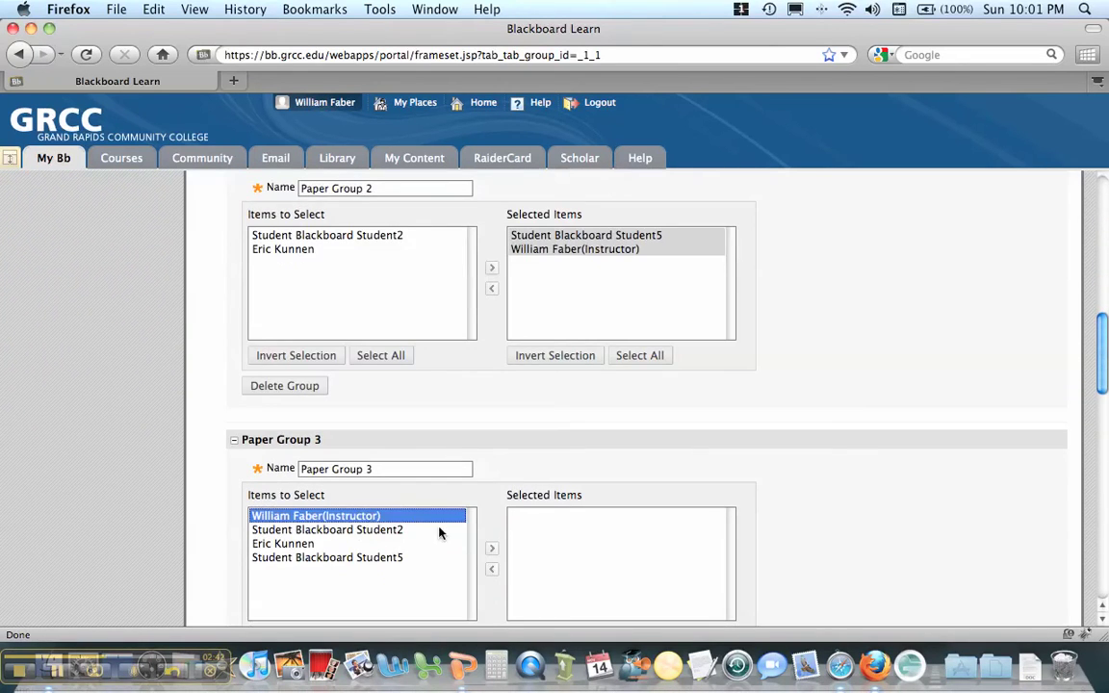
left_click(491, 549)
scroll(445, 472, "down", 5)
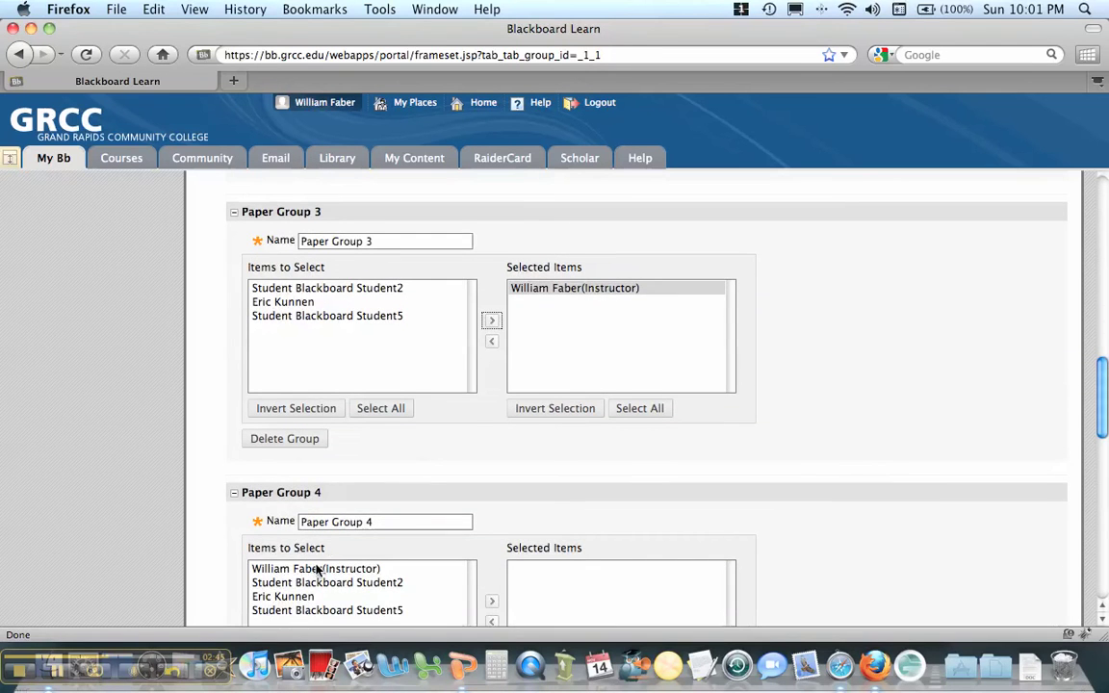
left_click(385, 564)
scroll(402, 549, "down", 1)
left_click(490, 526)
- Enroll the instructor in Paper Group 5
scroll(463, 511, "down", 3)
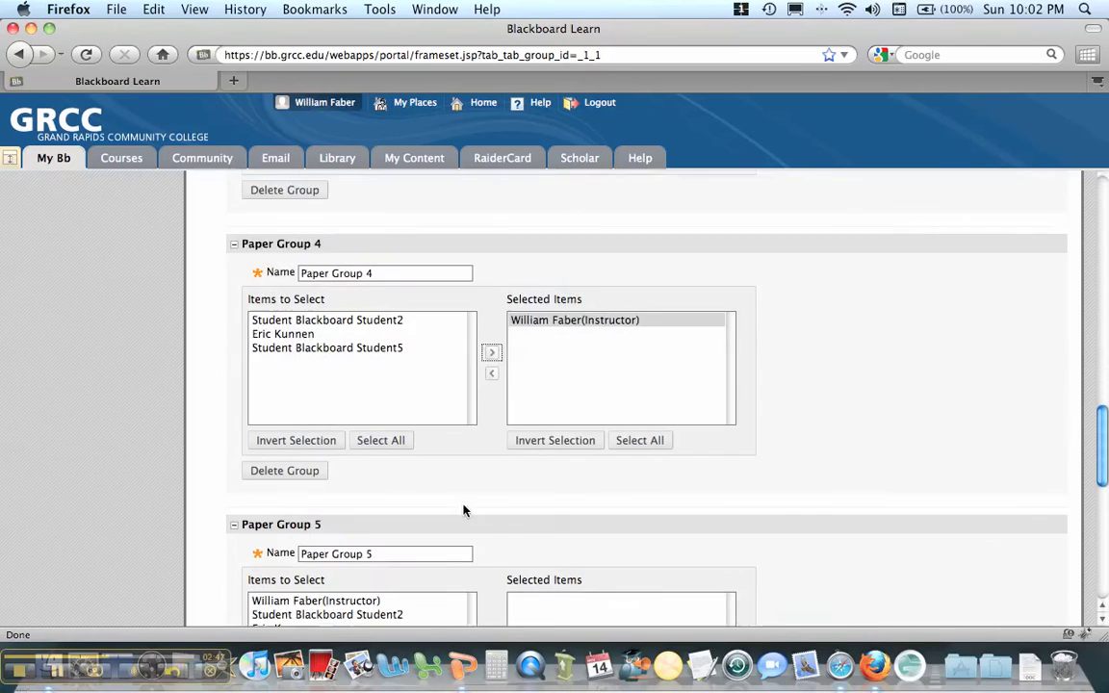
left_click(393, 524)
left_click(404, 512)
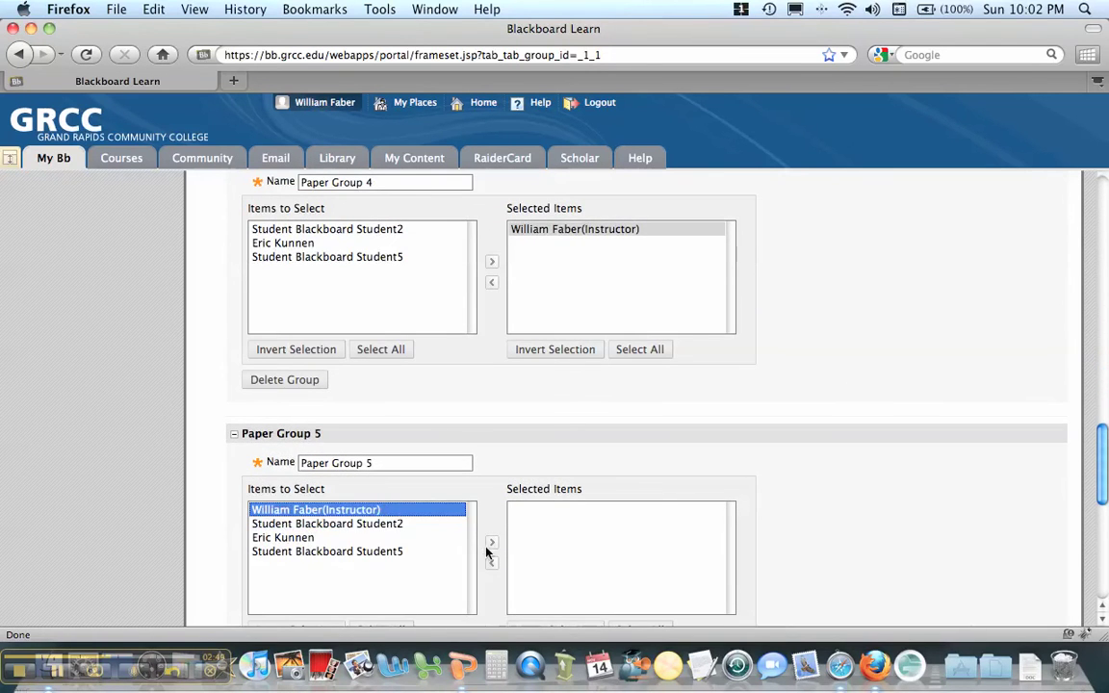
left_click(492, 545)
- Enroll the instructor in Paper Group 6 and submit the group set with its enrollments
scroll(486, 539, "down", 5)
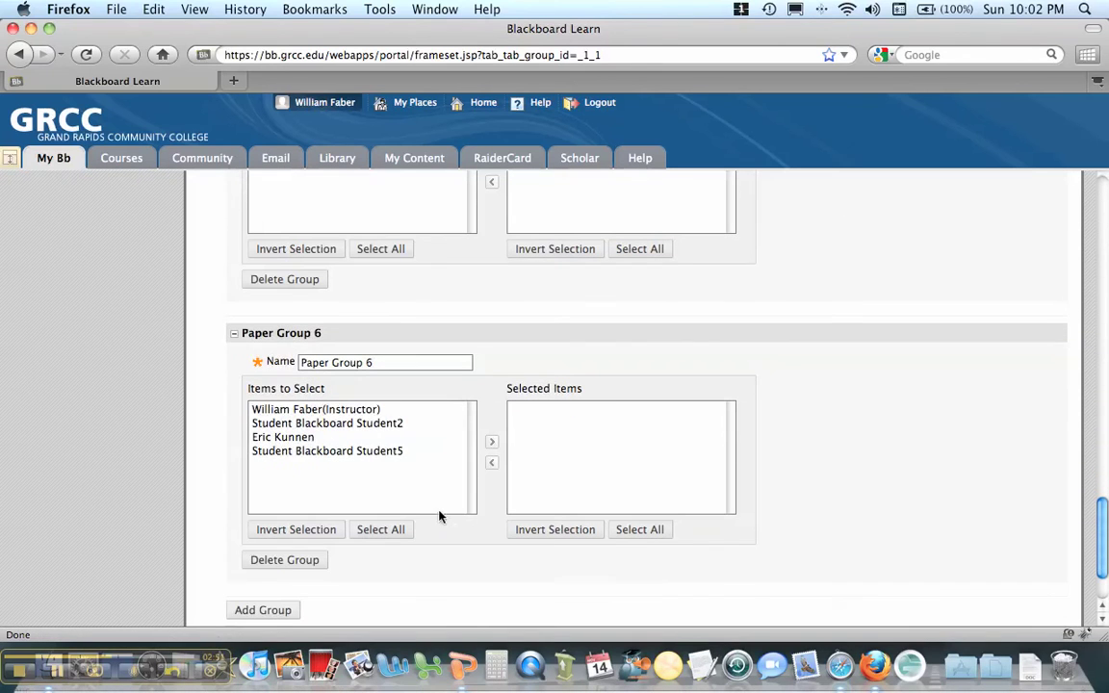
left_click(369, 410)
left_click(491, 442)
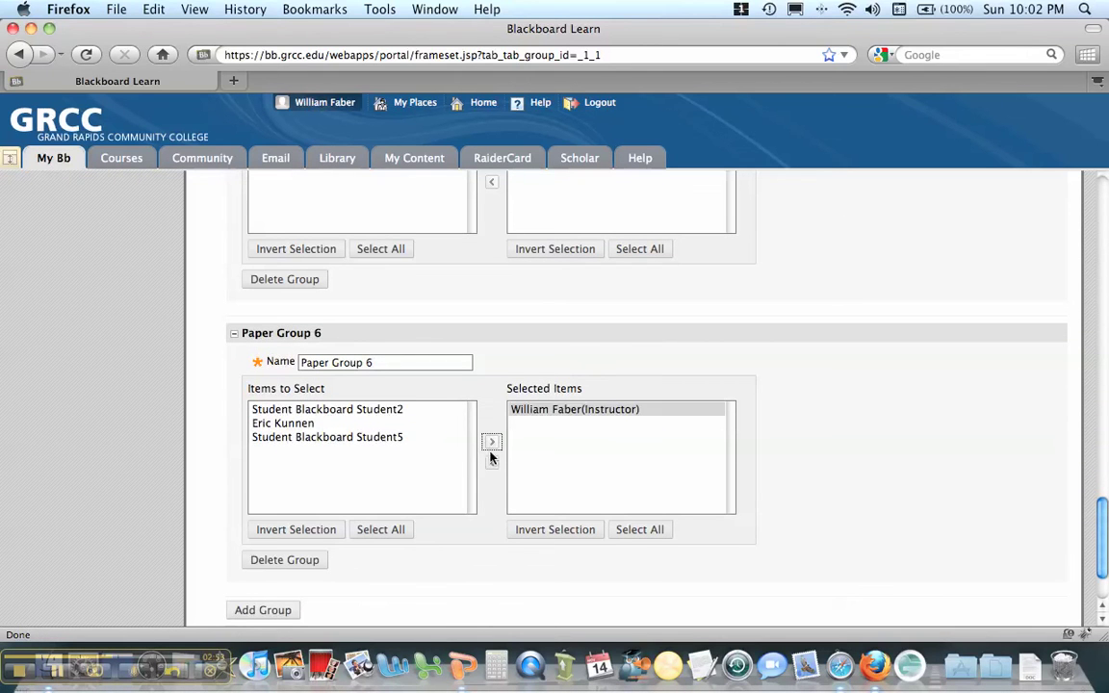
scroll(542, 448, "down", 2)
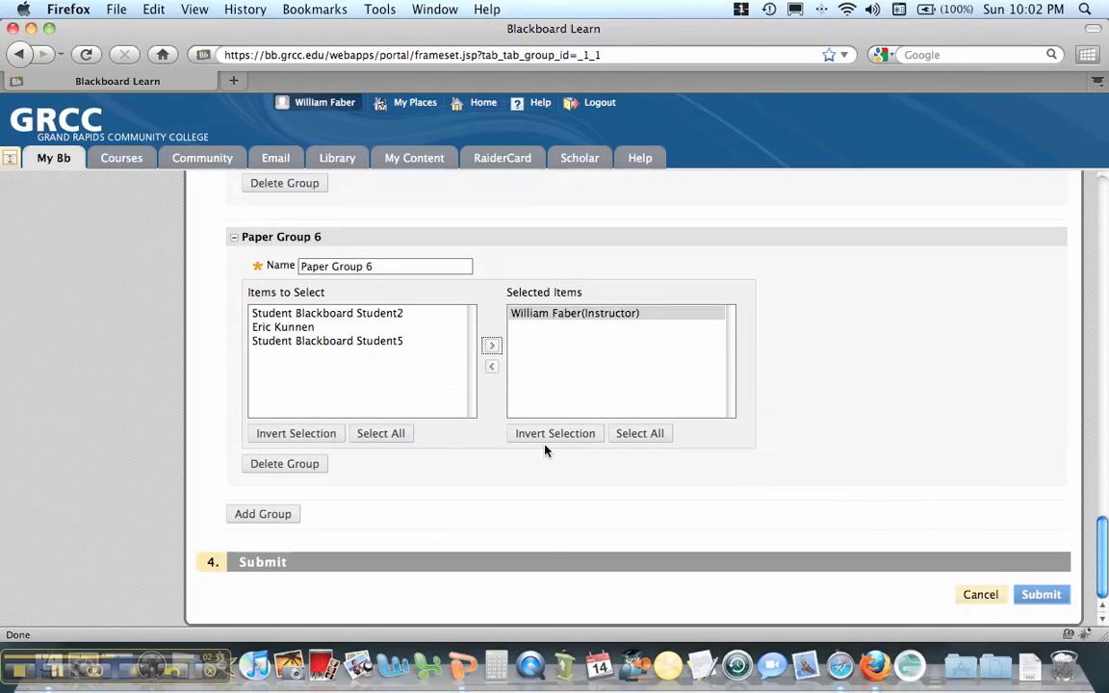
left_click(1041, 594)
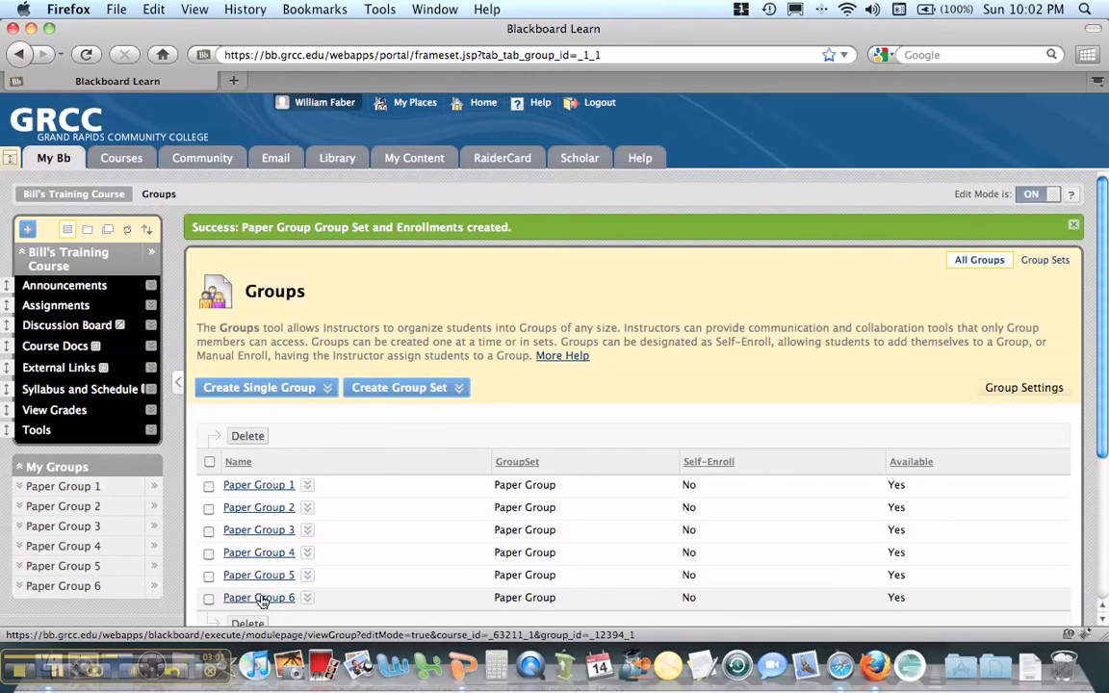
- Switch to the student's Blackboard session in Safari and view the Paper Group 1 homepage in the training course
left_click(836, 655)
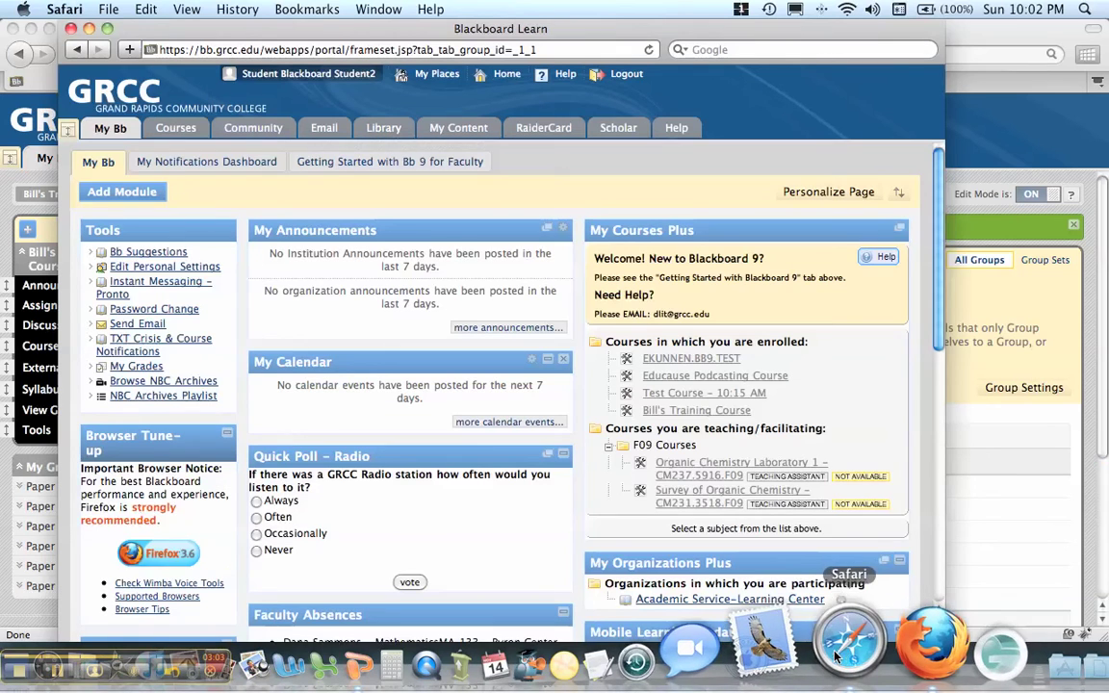
left_click(703, 411)
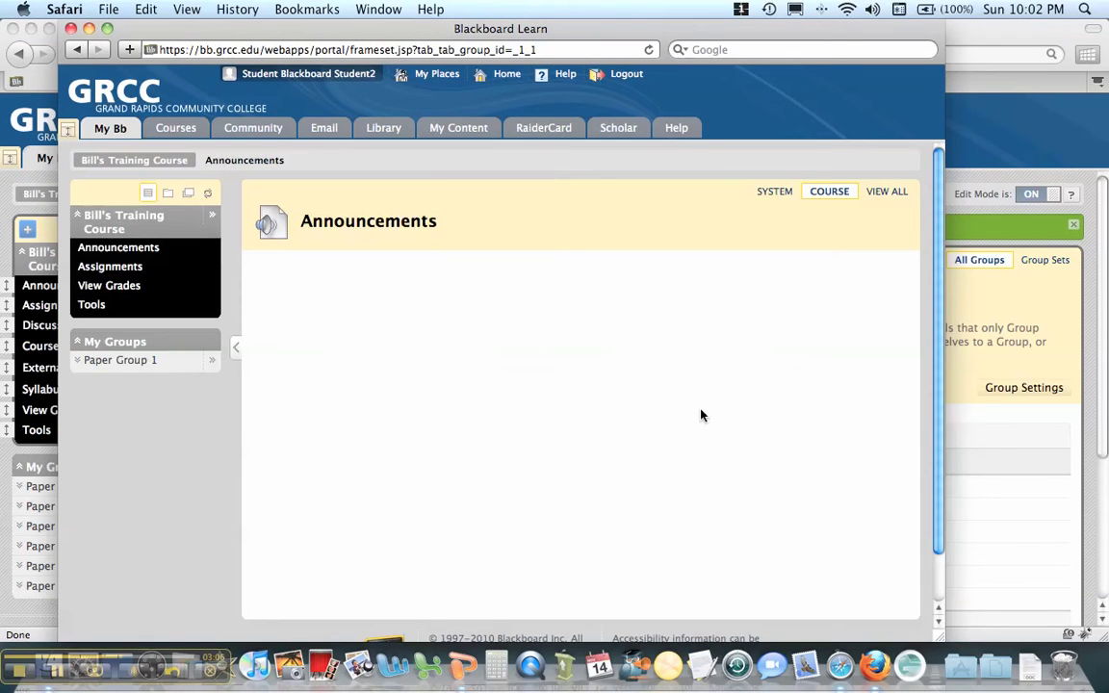
left_click(131, 366)
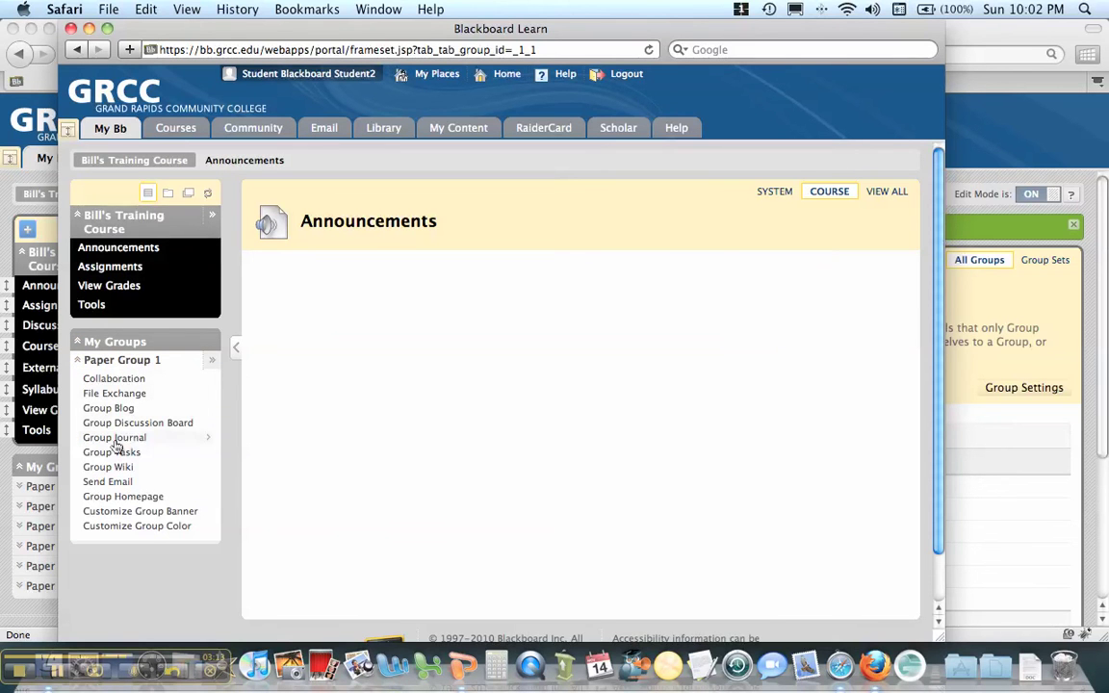
left_click(109, 497)
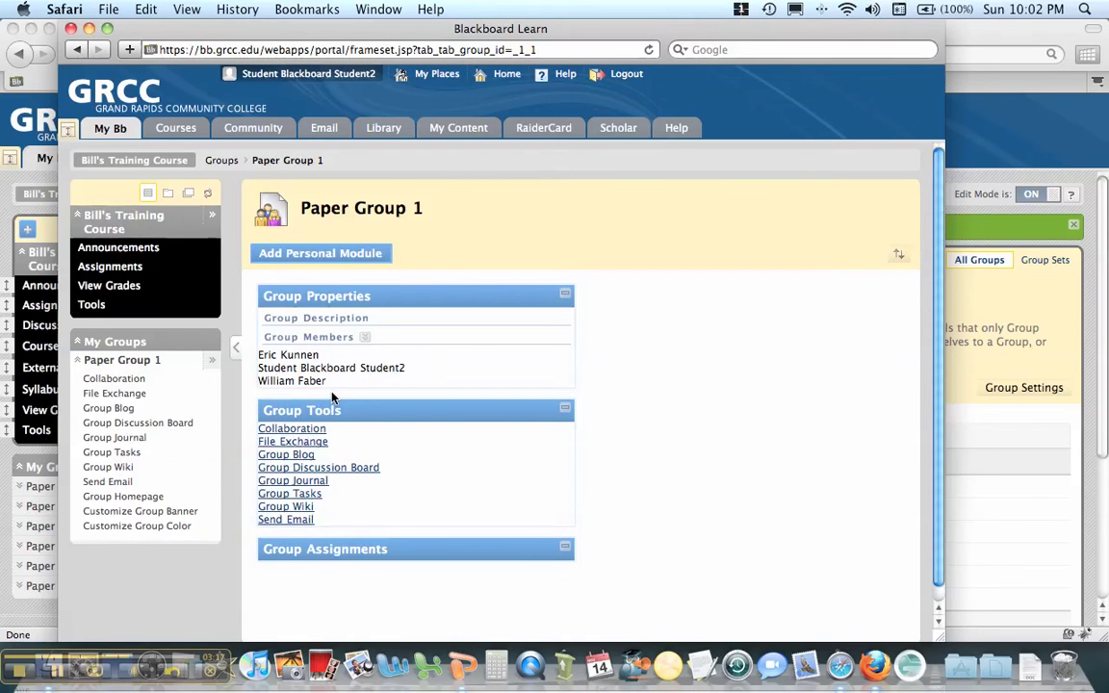
- Return to the instructor's session in Firefox and start adding a Groups interactive tool to the Assignments area
left_click(965, 434)
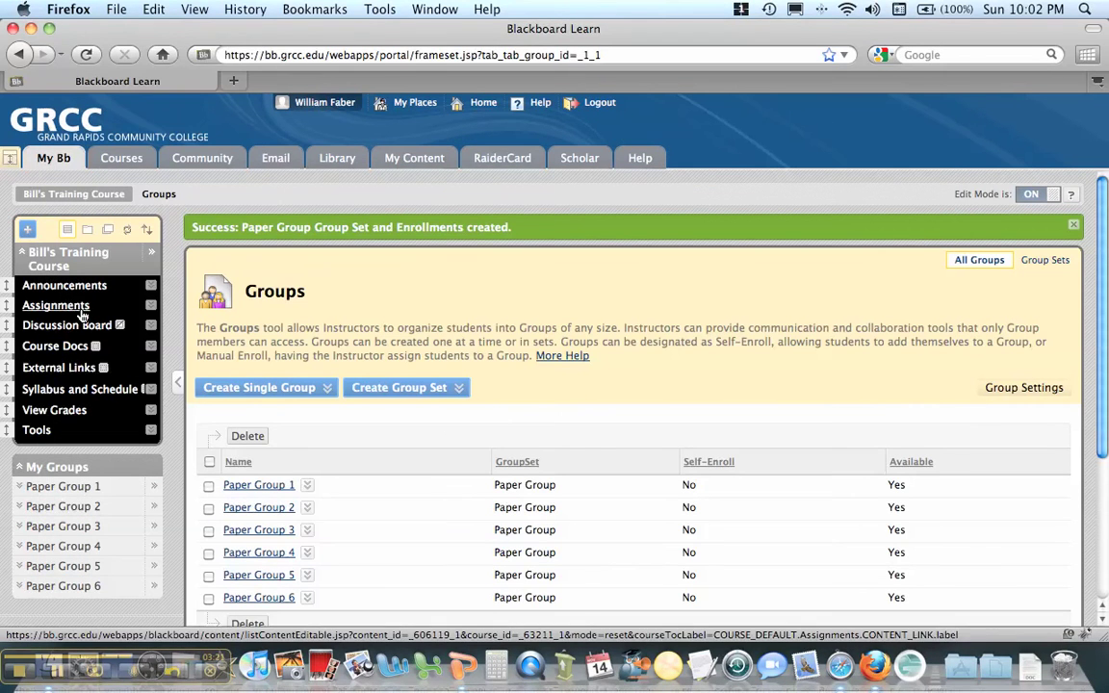
left_click(82, 312)
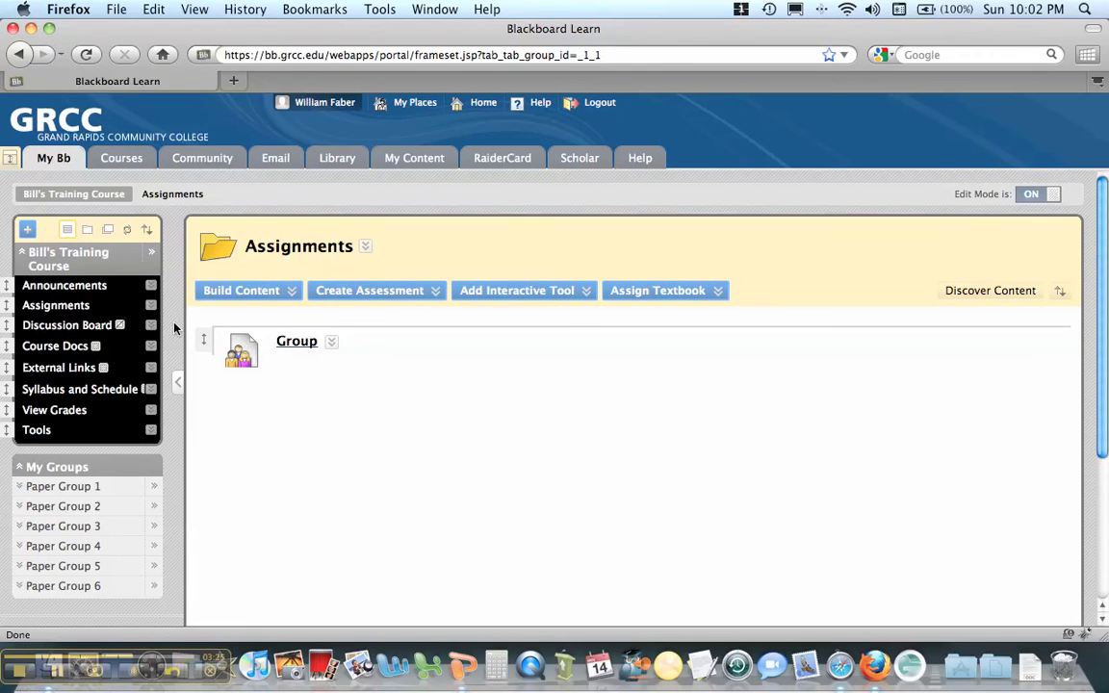
left_click(517, 290)
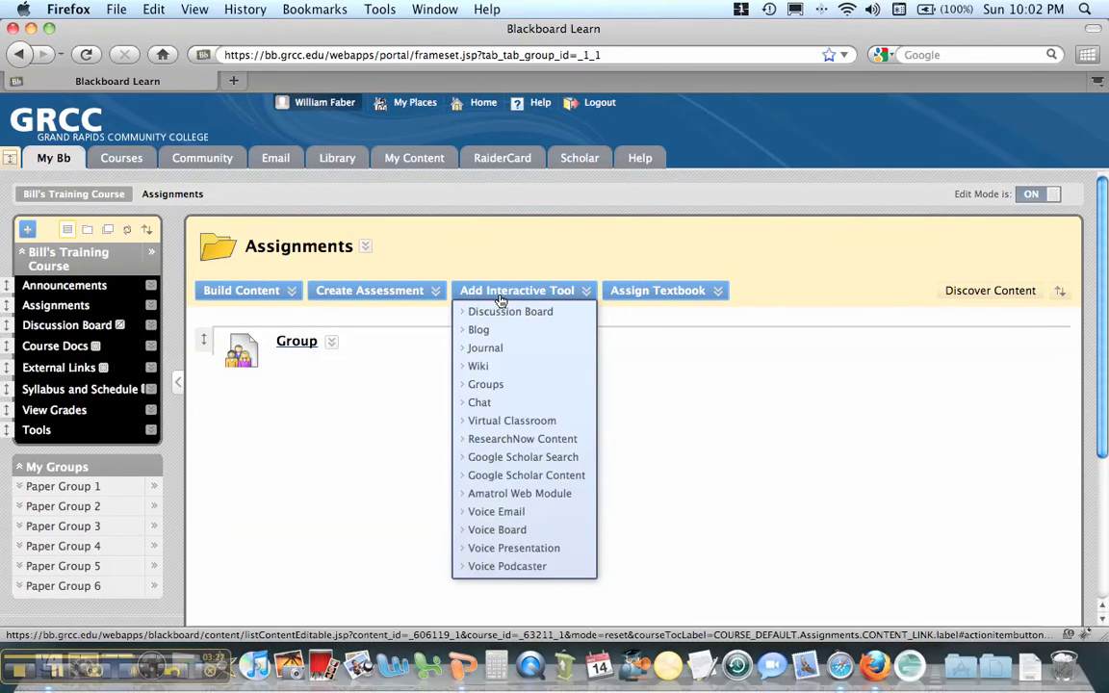
left_click(496, 386)
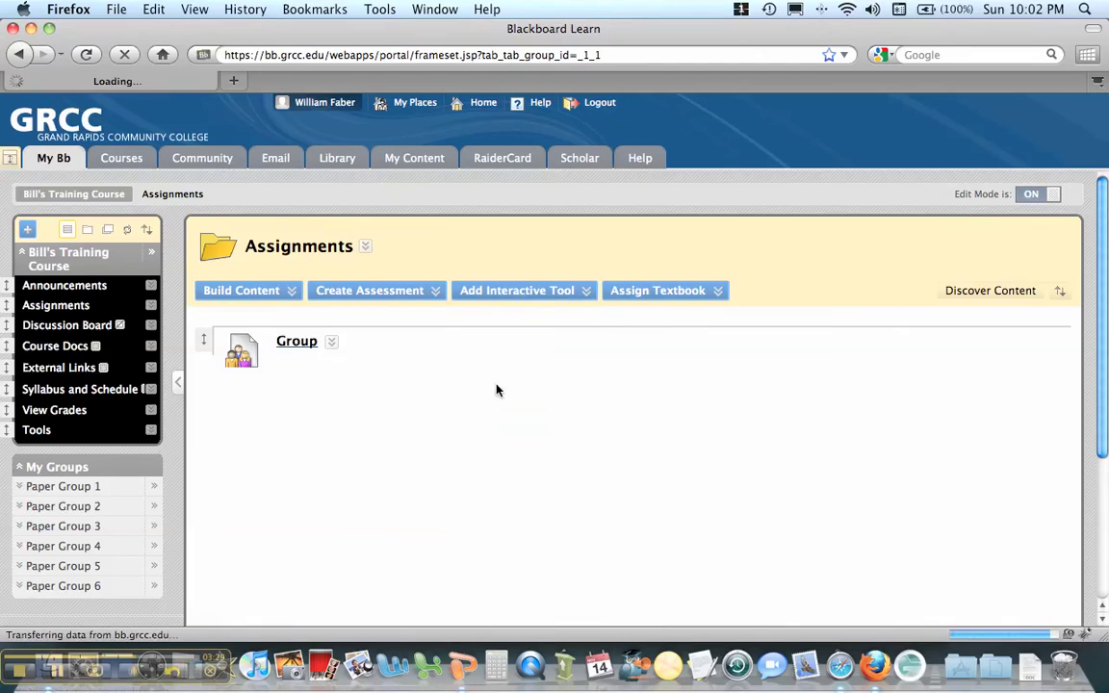
- Point the link to the existing Paper Group group set and submit it with the default link name
scroll(486, 462, "down", 1)
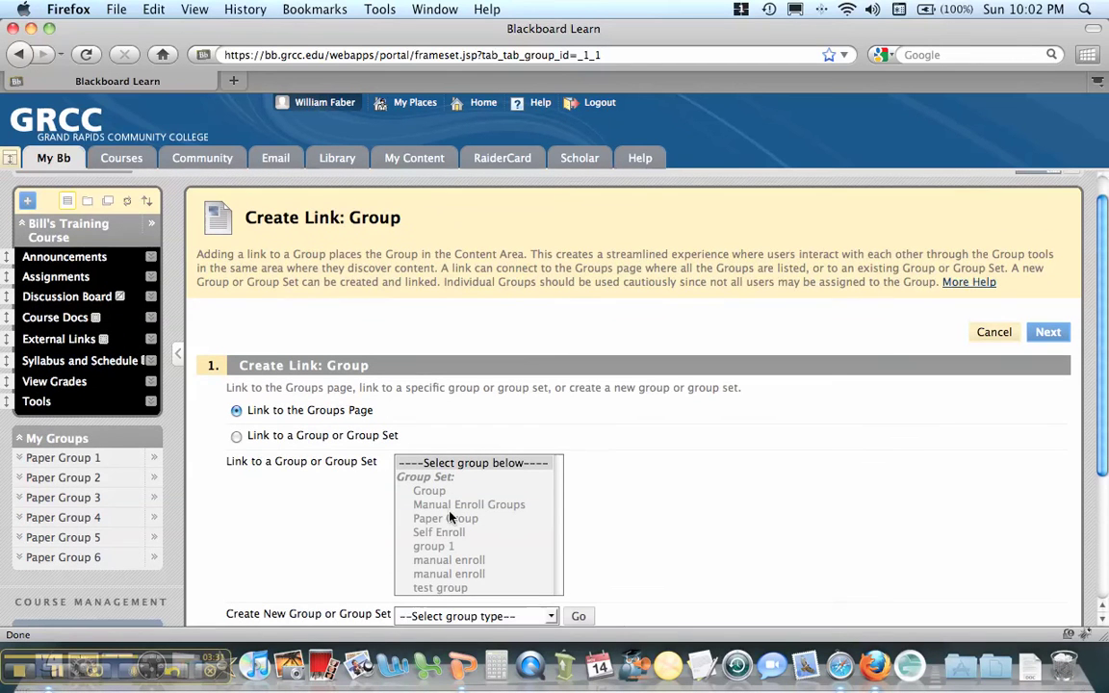
left_click(235, 436)
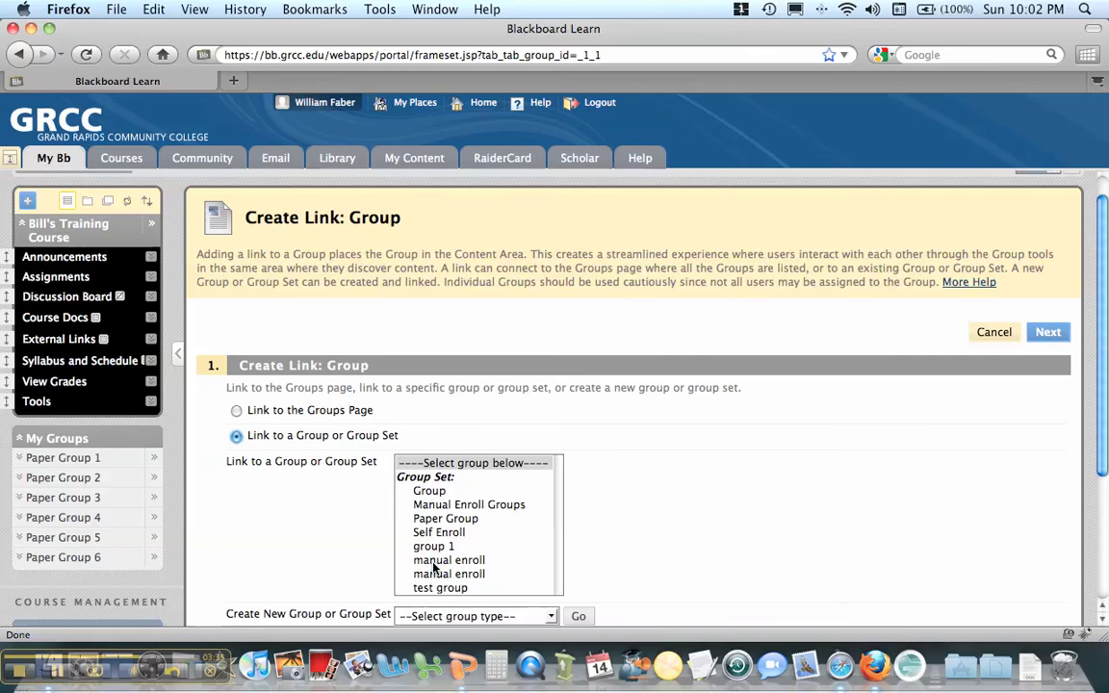
left_click(455, 518)
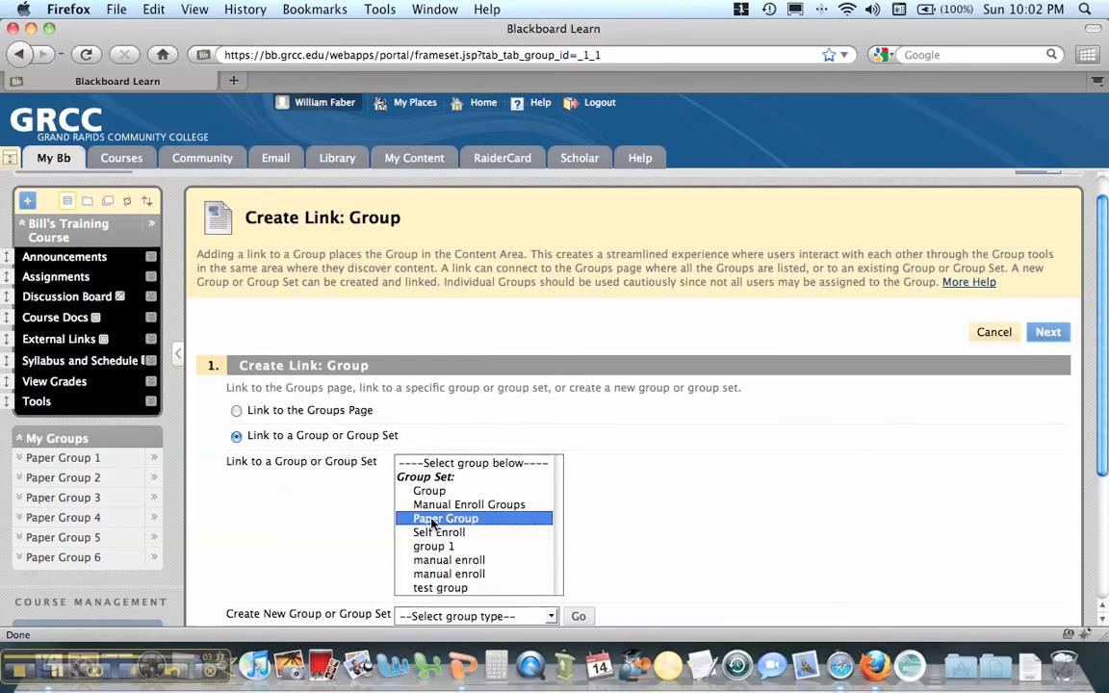
scroll(541, 524, "down", 5)
left_click(1047, 517)
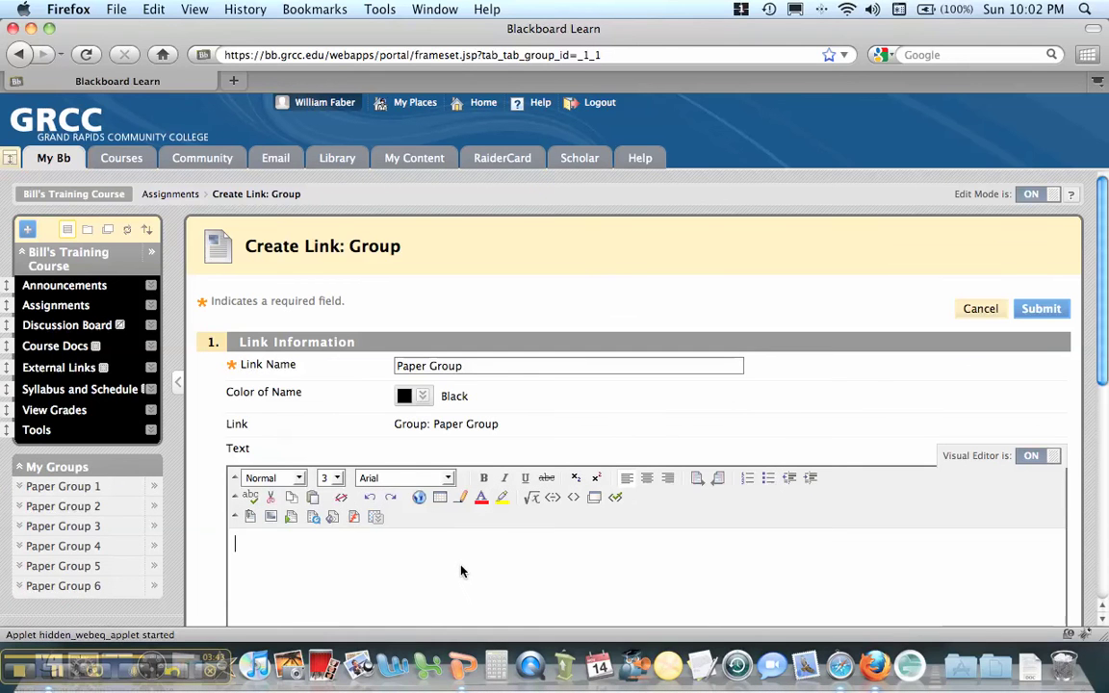
left_click(1041, 308)
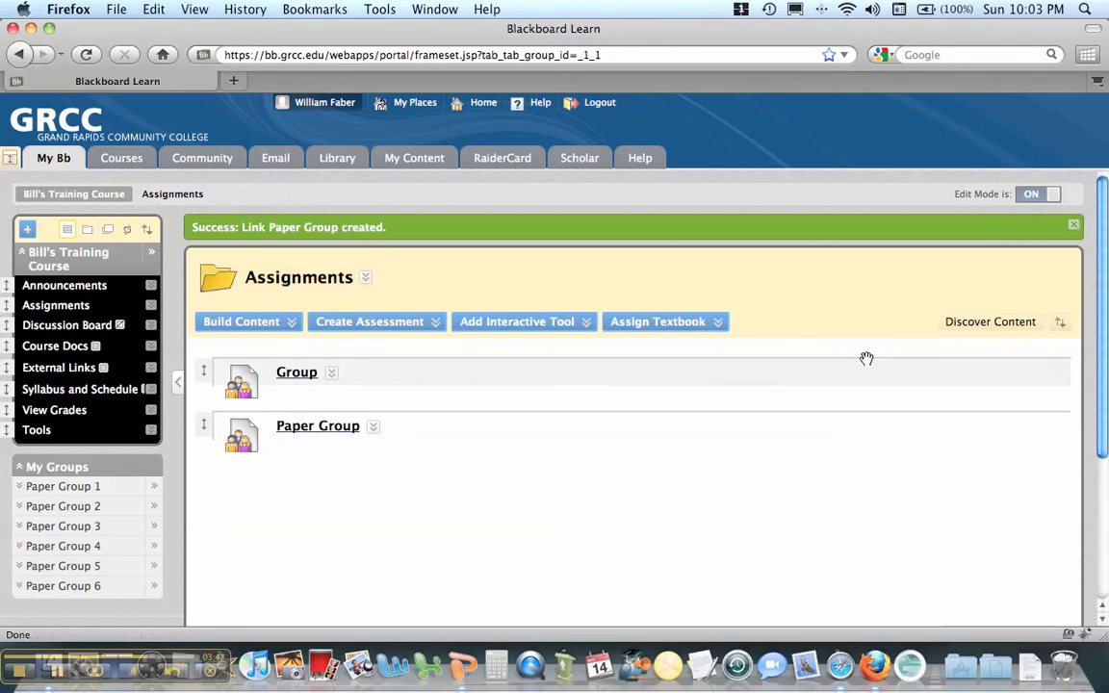
- Open the Paper Group link as instructor and again from the student's Assignments area in Safari
left_click(318, 428)
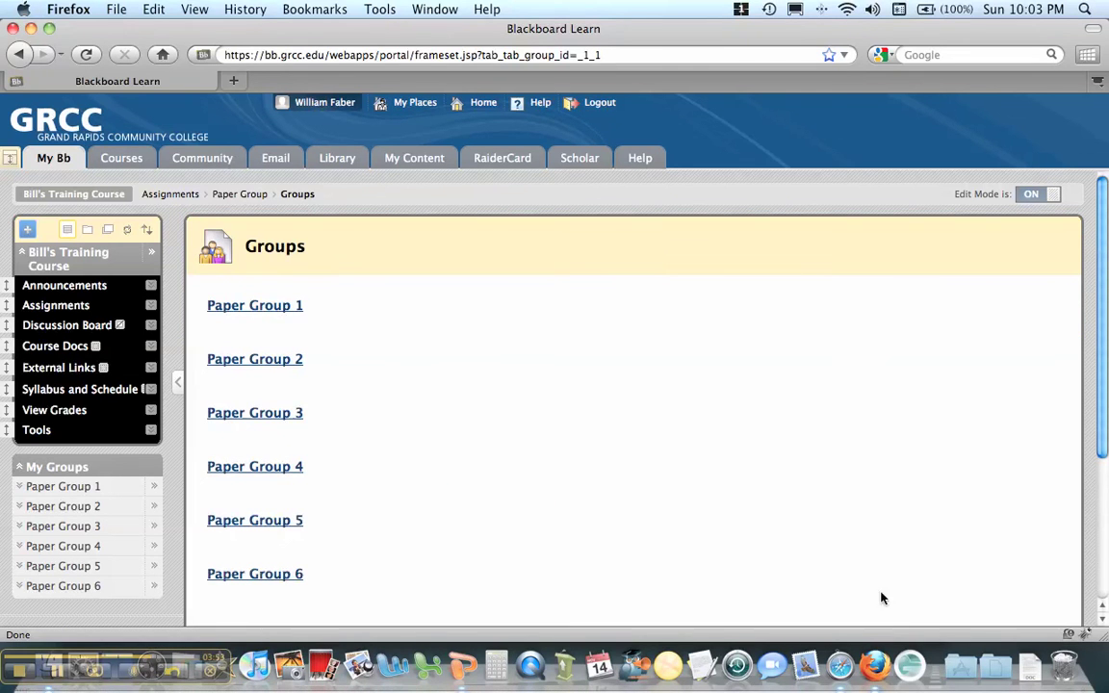
left_click(834, 641)
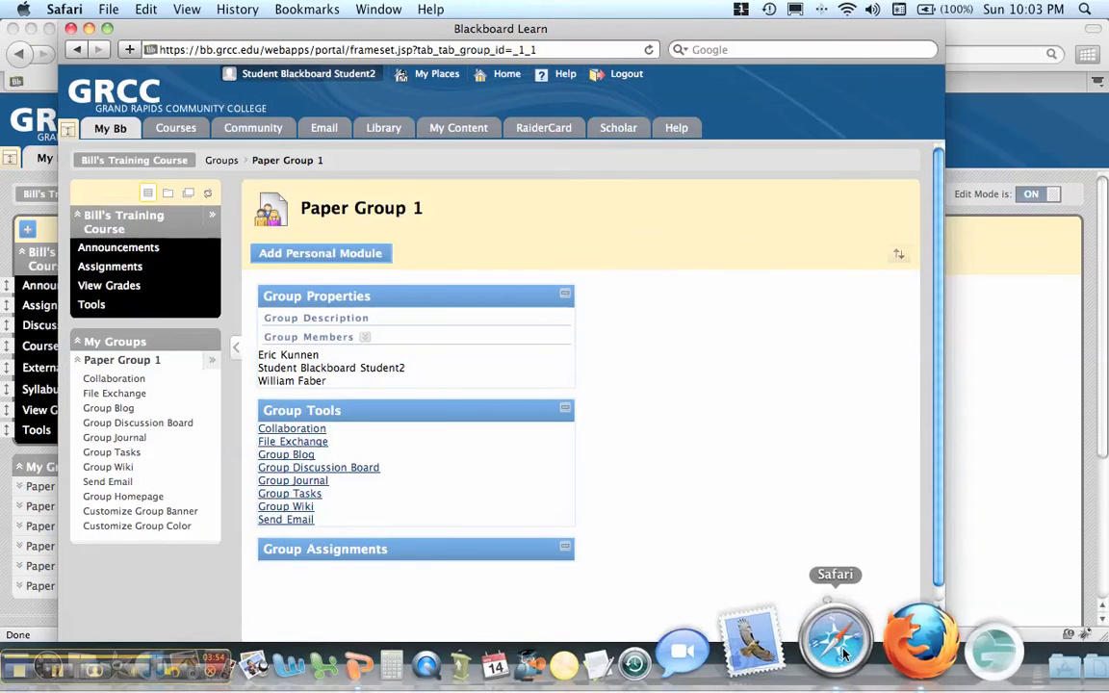
left_click(135, 248)
left_click(122, 268)
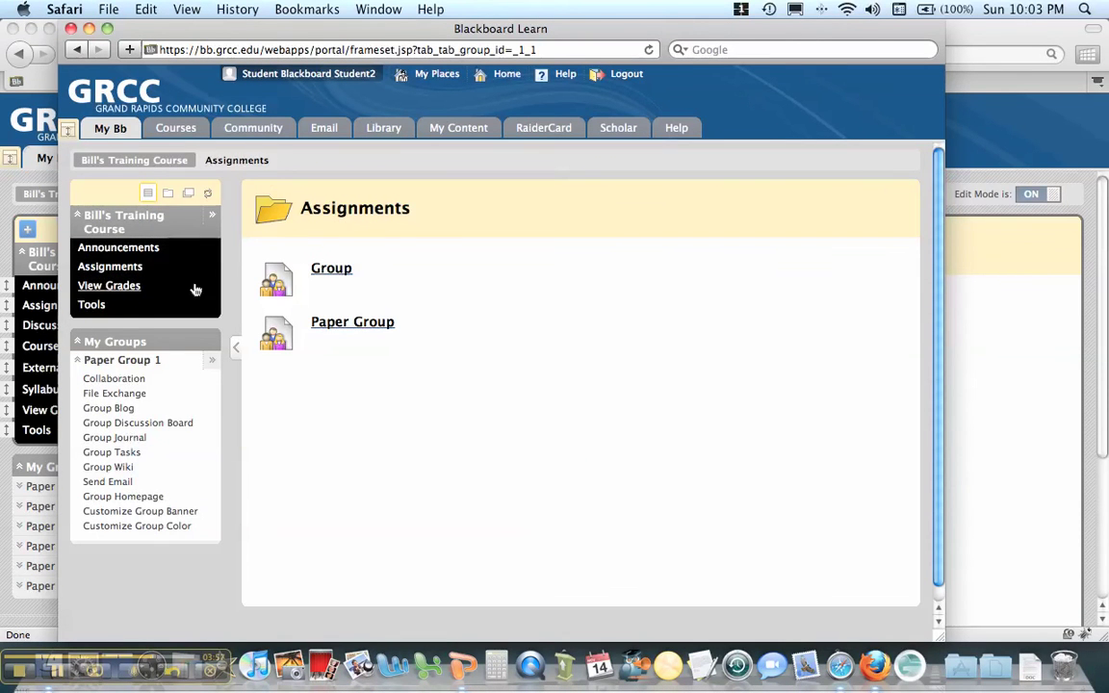
left_click(336, 327)
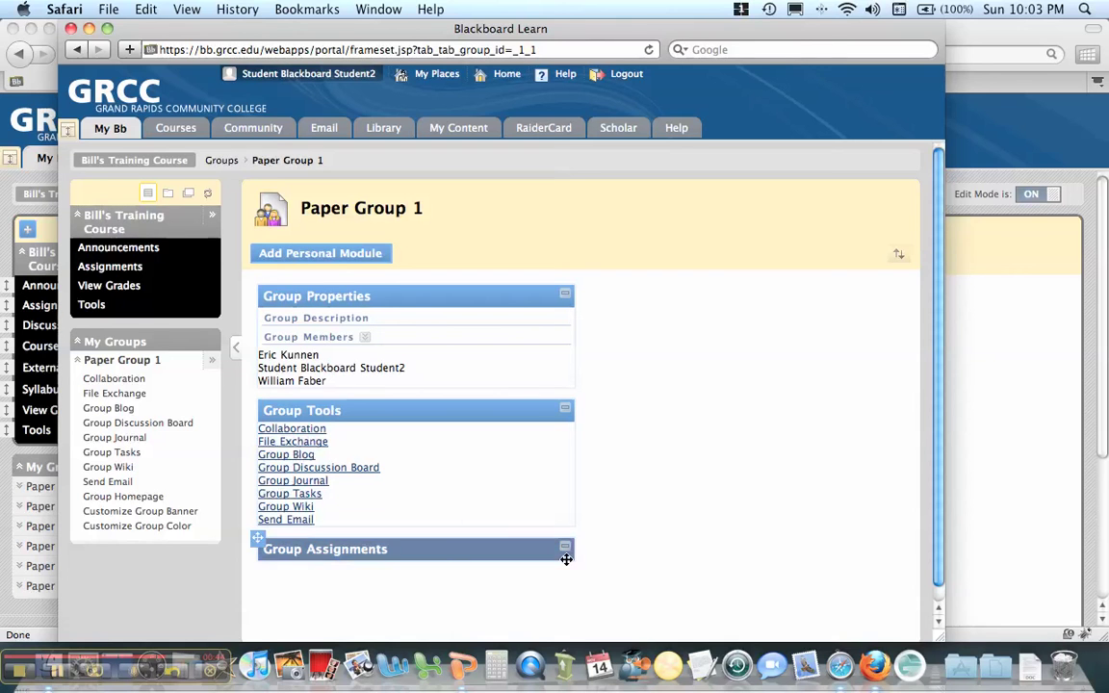
- Switch to the PowerPoint slide show on creating groups in Blackboard 9
scroll(554, 573, "down", 1)
left_click(465, 661)
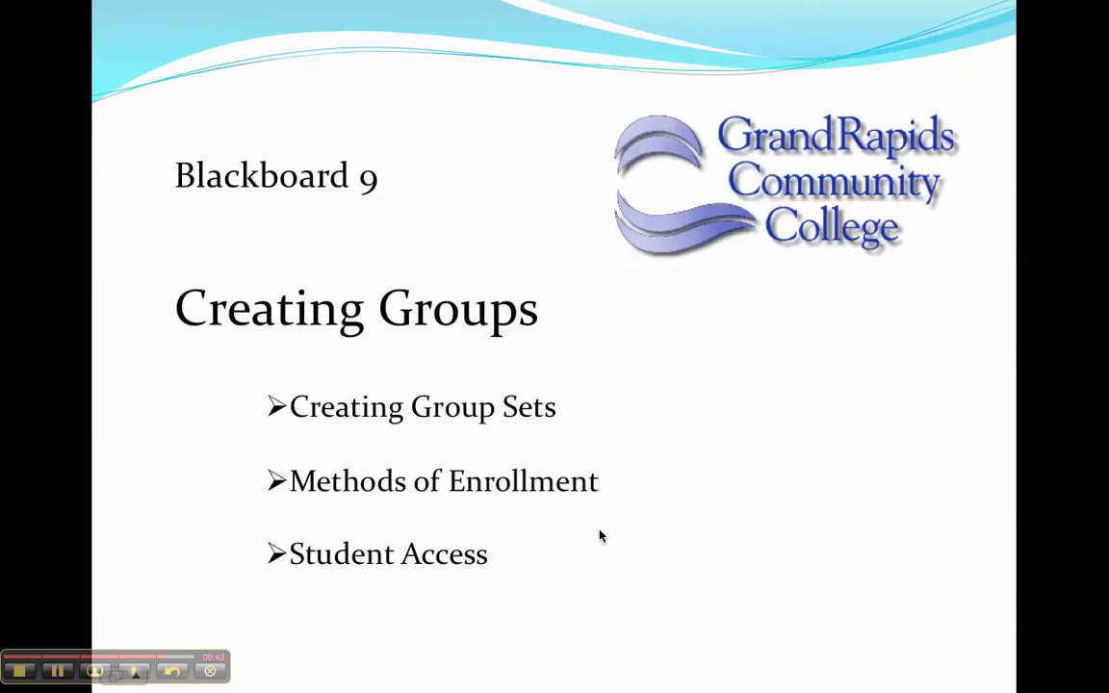